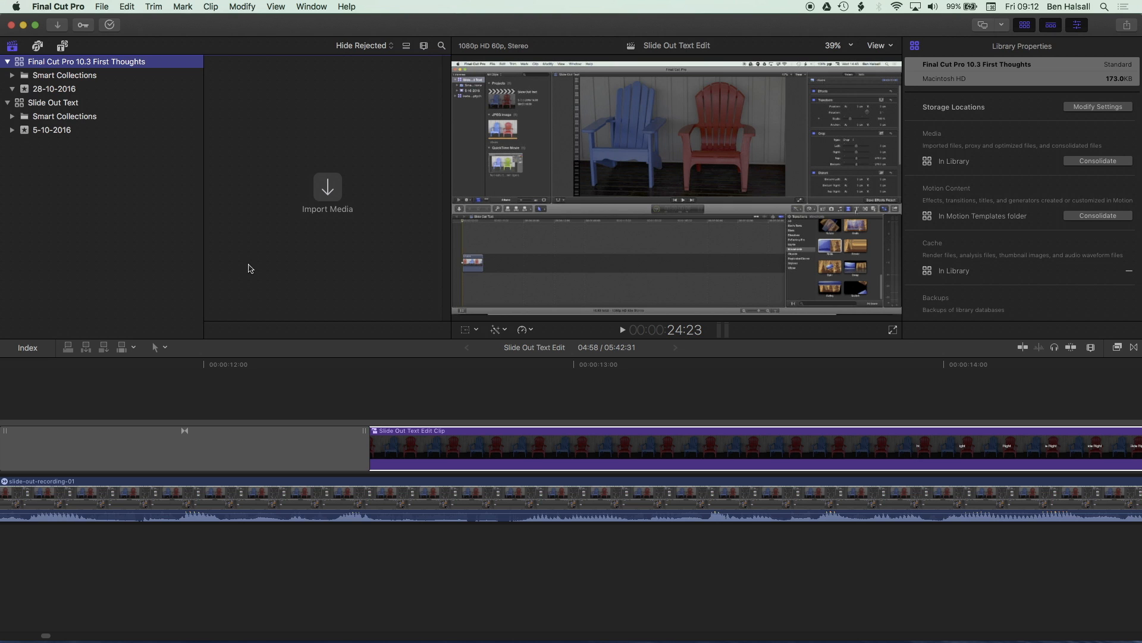
# - Hide the libraries sidebar through the workspace settings and show it again
pyautogui.press('super+2')
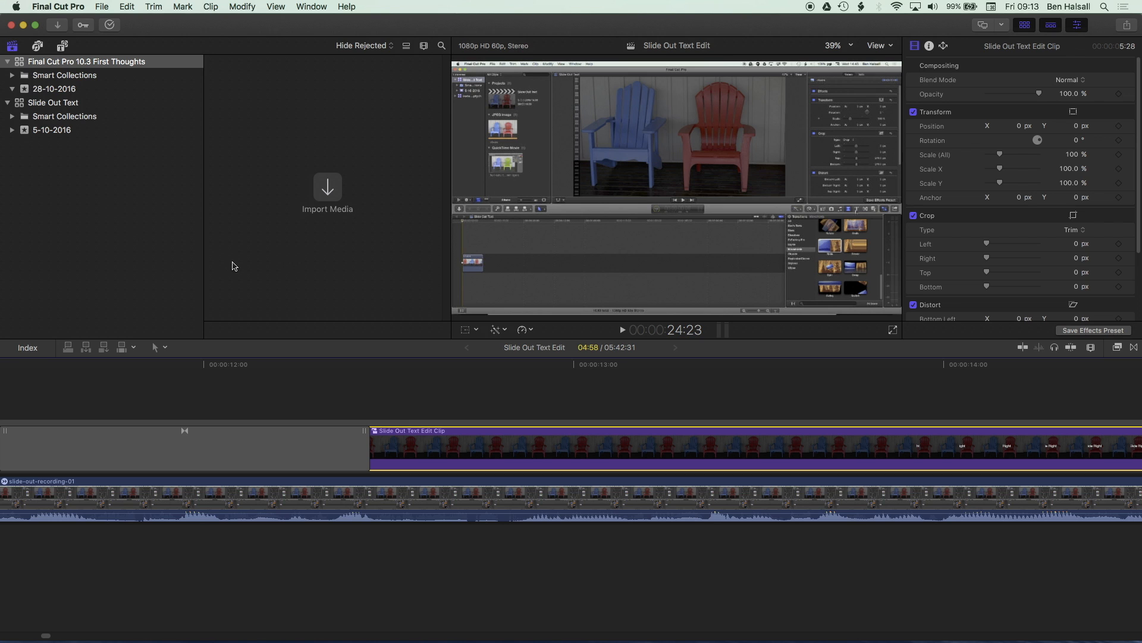
pyautogui.click(312, 6)
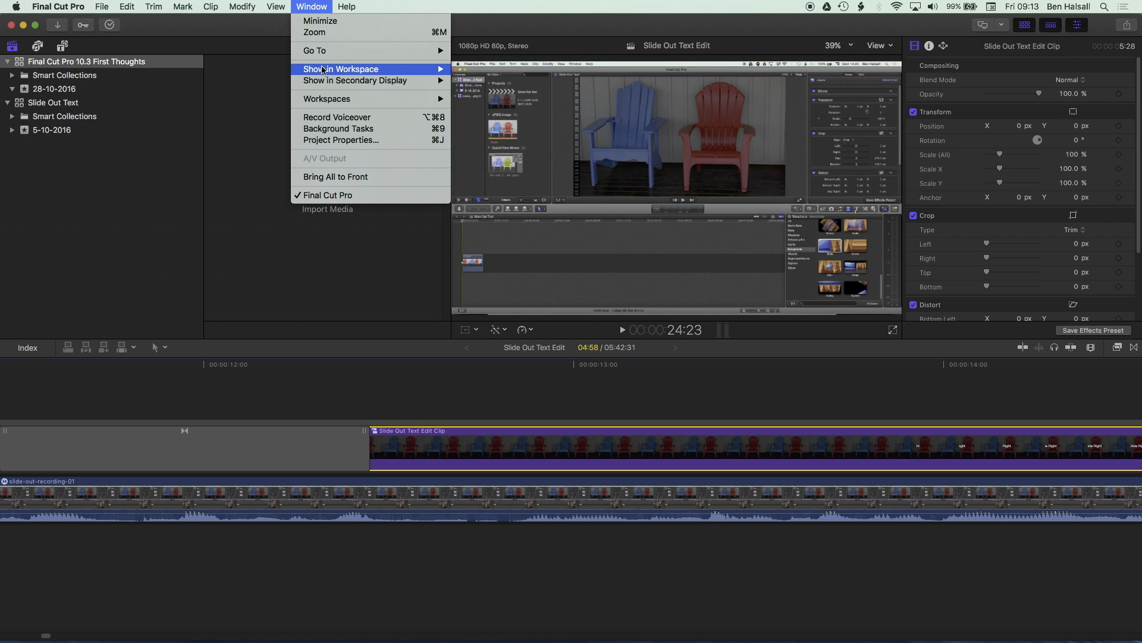
pyautogui.moveTo(334, 69)
pyautogui.click(496, 69)
pyautogui.click(311, 6)
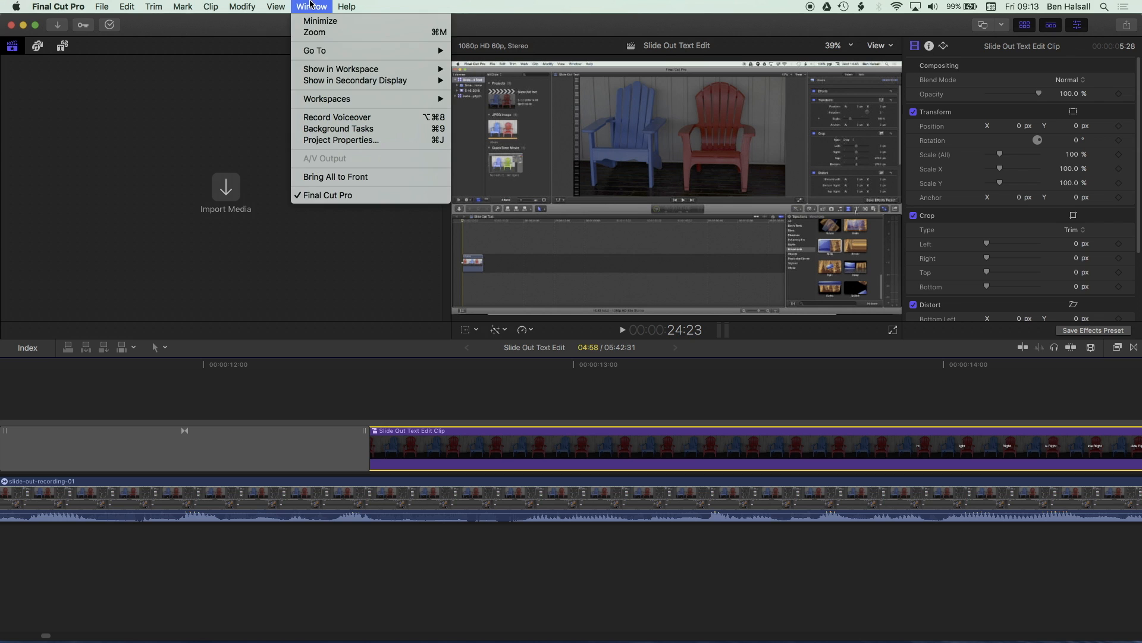
pyautogui.moveTo(332, 71)
pyautogui.click(497, 69)
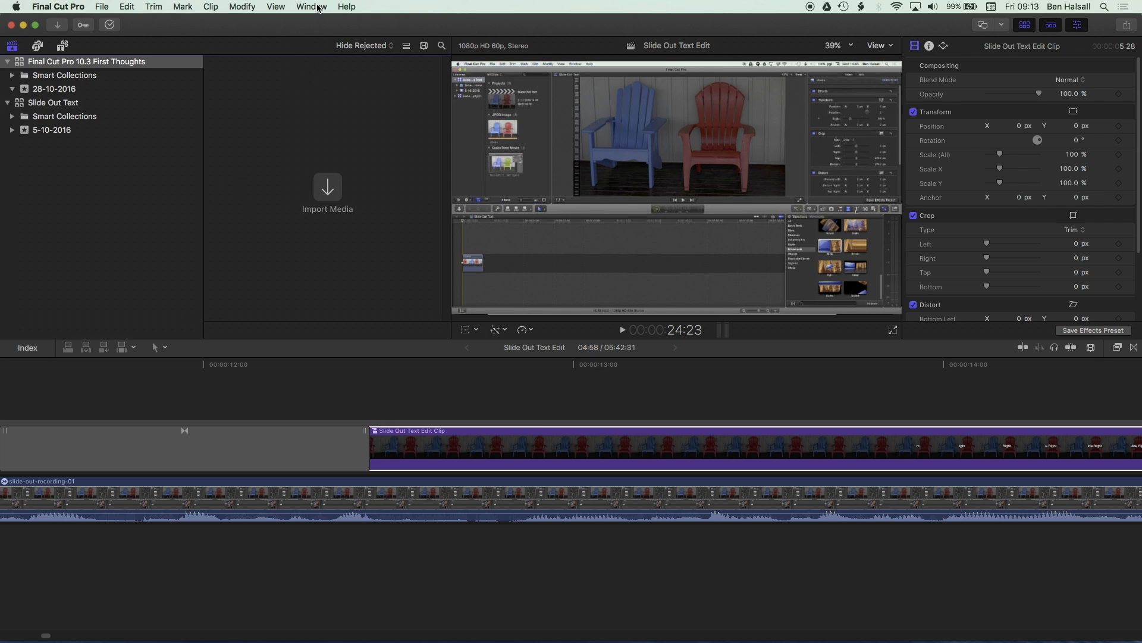
# - Hide the browser through the workspace settings and show it again
pyautogui.click(311, 7)
pyautogui.click(480, 81)
pyautogui.click(303, 7)
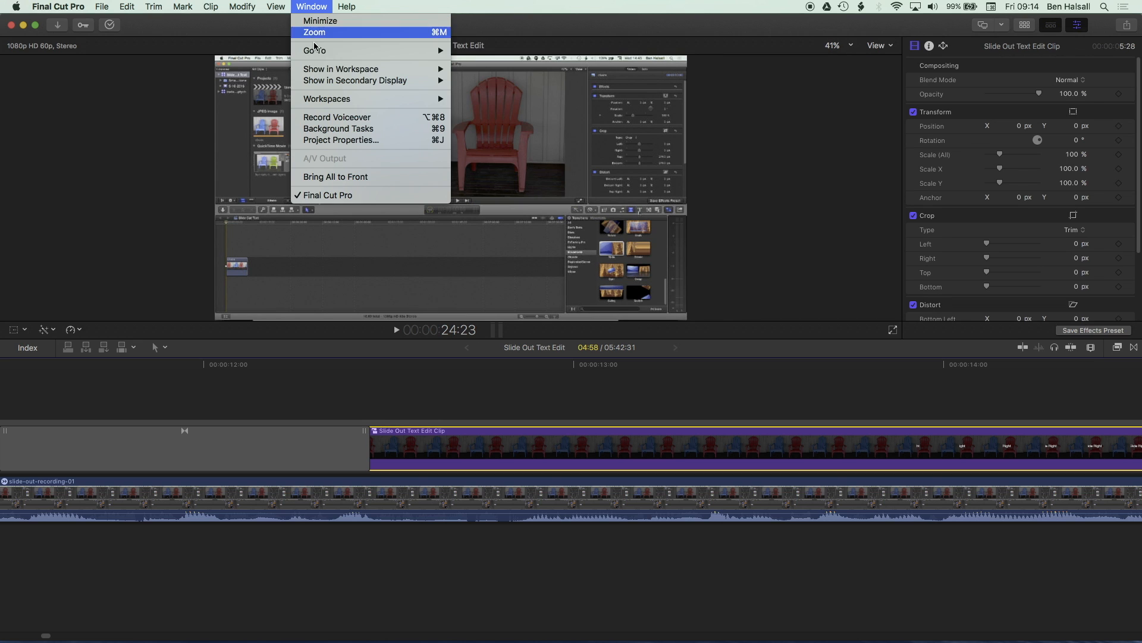
pyautogui.moveTo(330, 70)
pyautogui.click(477, 82)
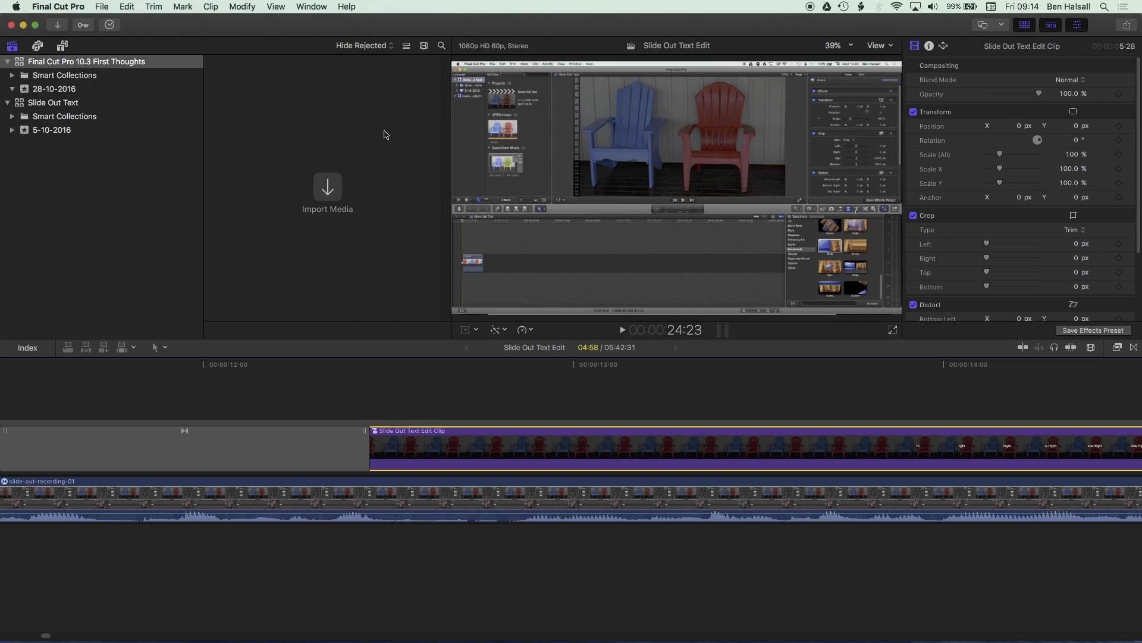
# - Open the Media Import window, scroll through its import options, and close it without importing
pyautogui.click(326, 194)
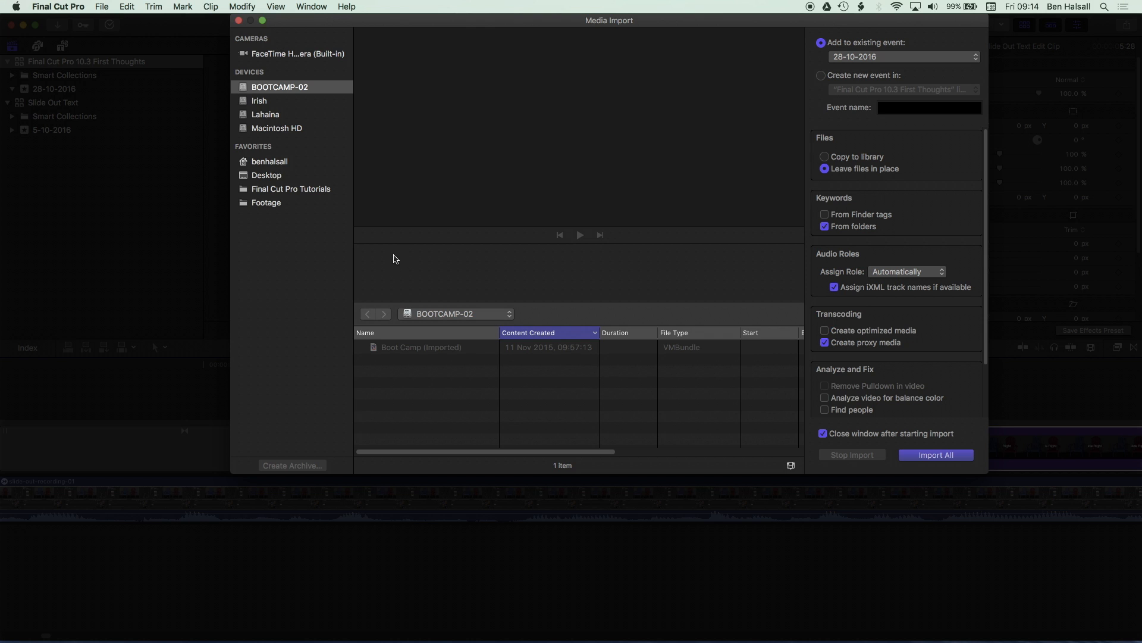
pyautogui.moveTo(545, 14); pyautogui.dragTo(486, 34)
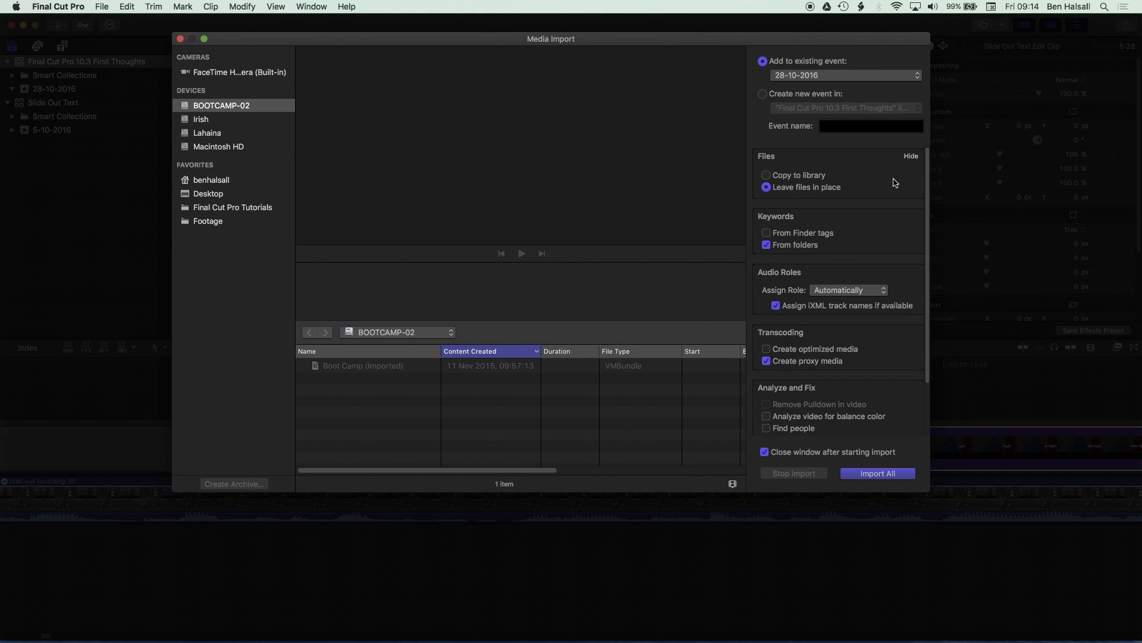
pyautogui.moveTo(927, 172); pyautogui.dragTo(926, 176)
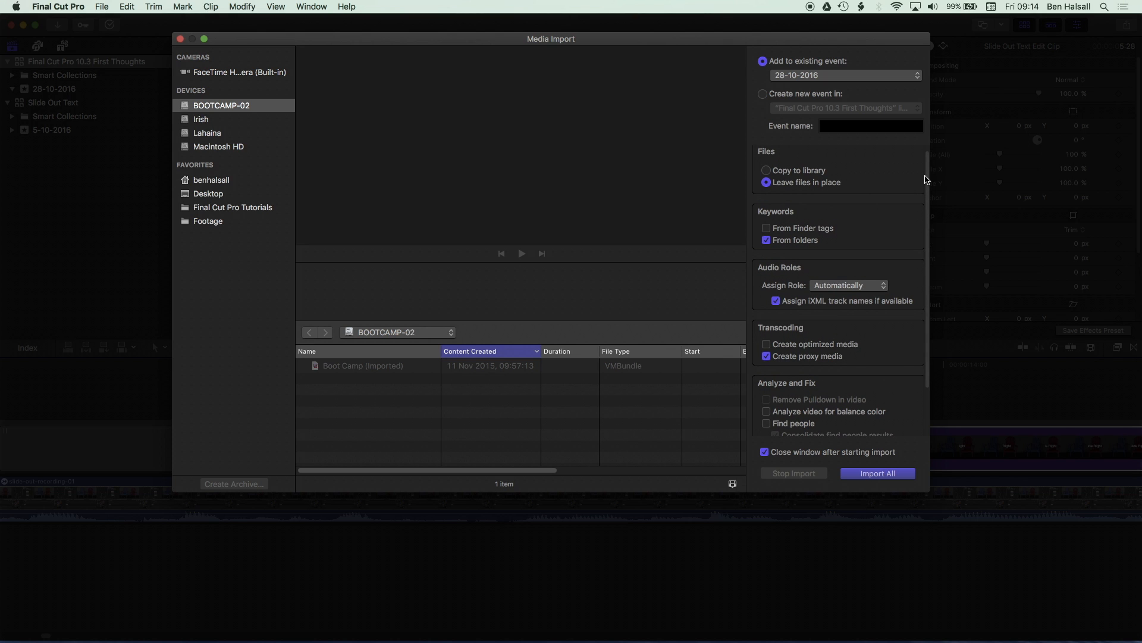
pyautogui.moveTo(925, 179); pyautogui.dragTo(926, 177)
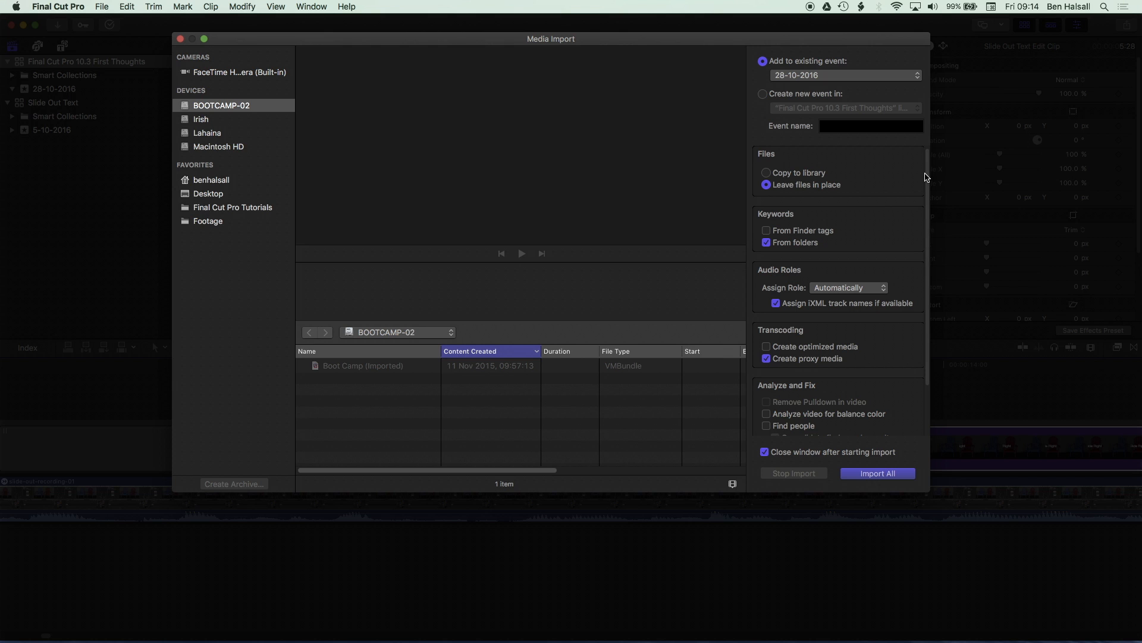
pyautogui.moveTo(926, 177); pyautogui.dragTo(926, 175)
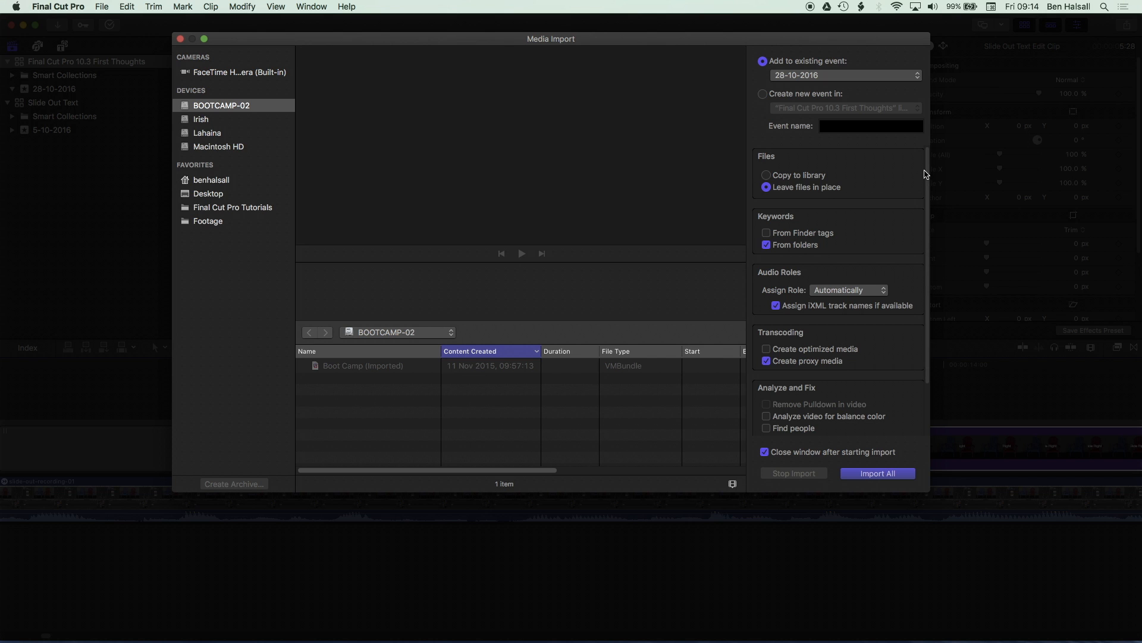
pyautogui.moveTo(925, 174); pyautogui.dragTo(905, 268)
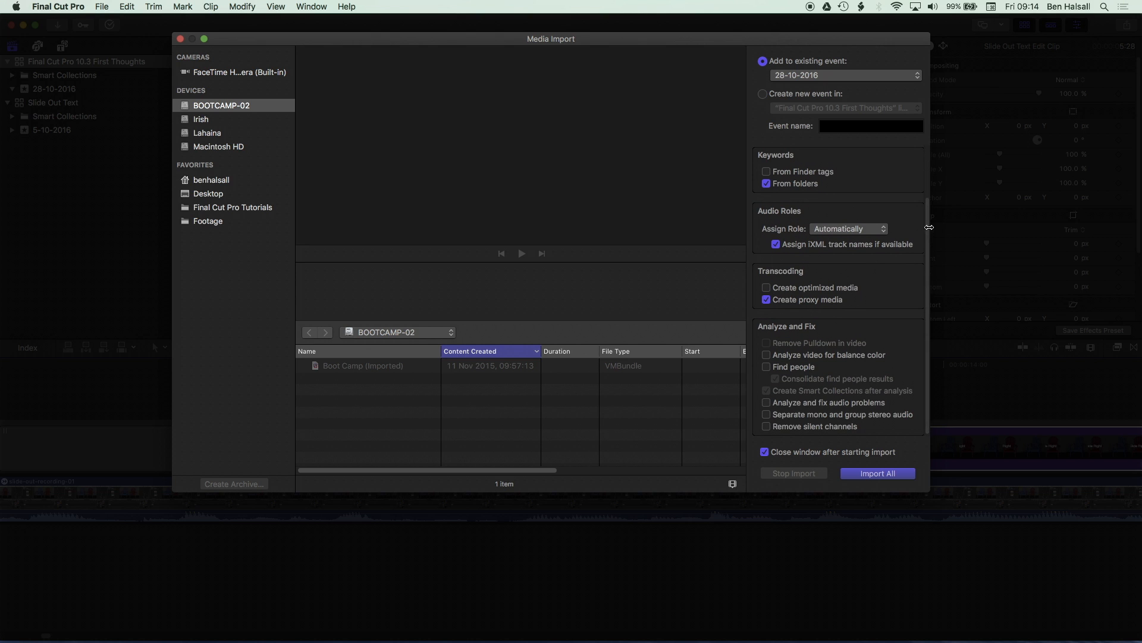
pyautogui.moveTo(926, 254); pyautogui.dragTo(920, 143)
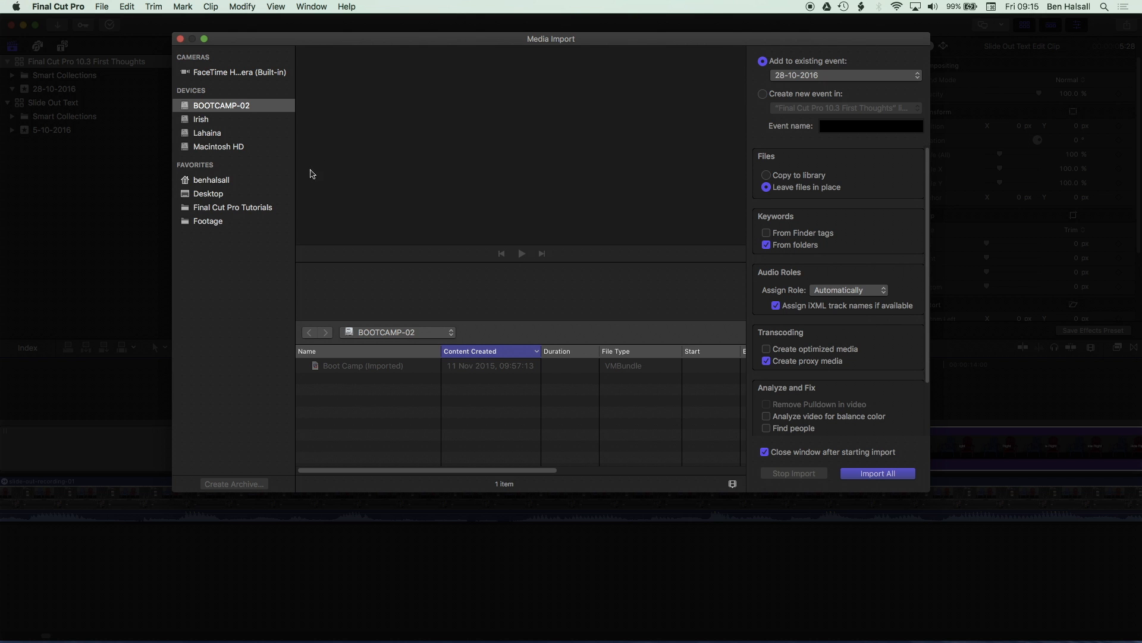
pyautogui.click(180, 40)
pyautogui.press('super+Tab')
pyautogui.press('super+Tab')
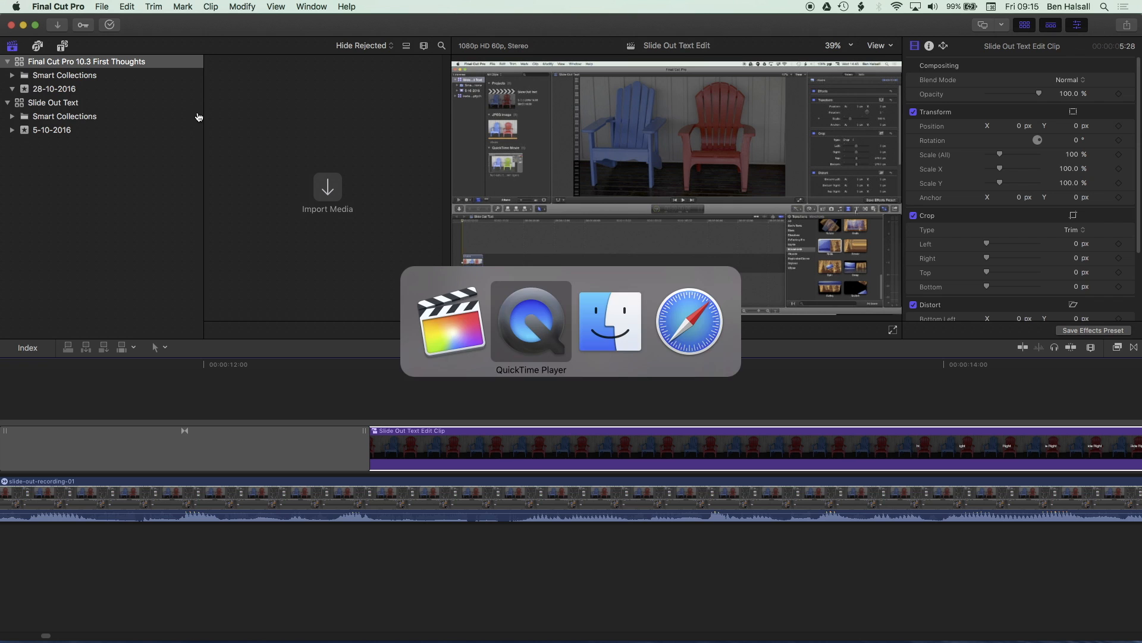
pyautogui.click(322, 180)
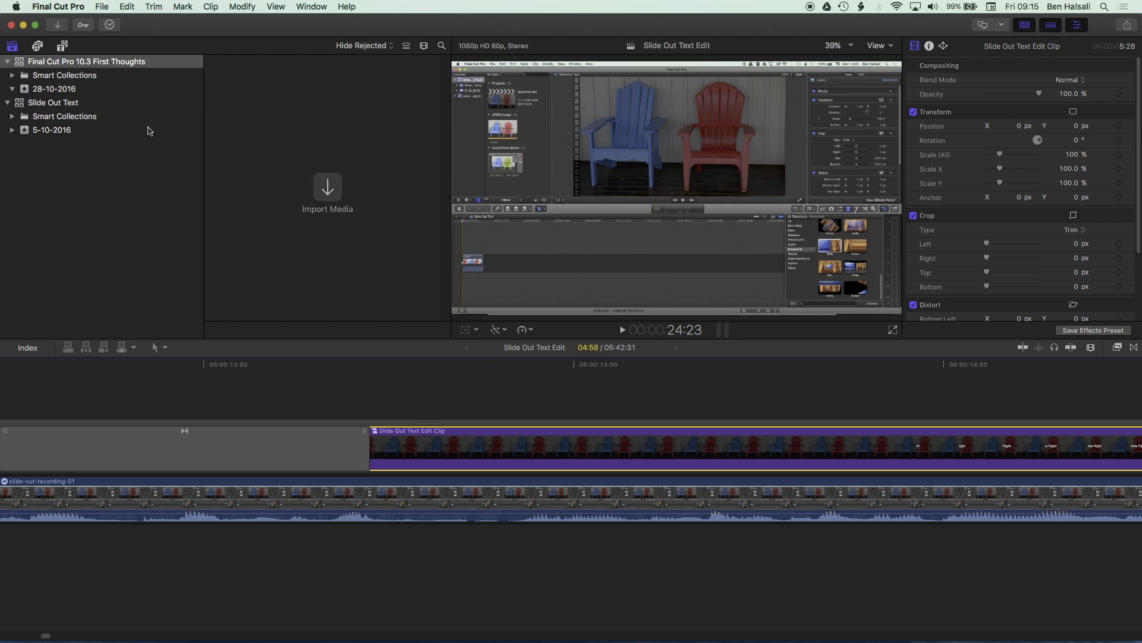
# - In Finder, open the Final Cut Pro 10.3 First Thoughts folder inside Documents > Tutorials > Final Cut Pro Tutorials
pyautogui.press('super+Tab')
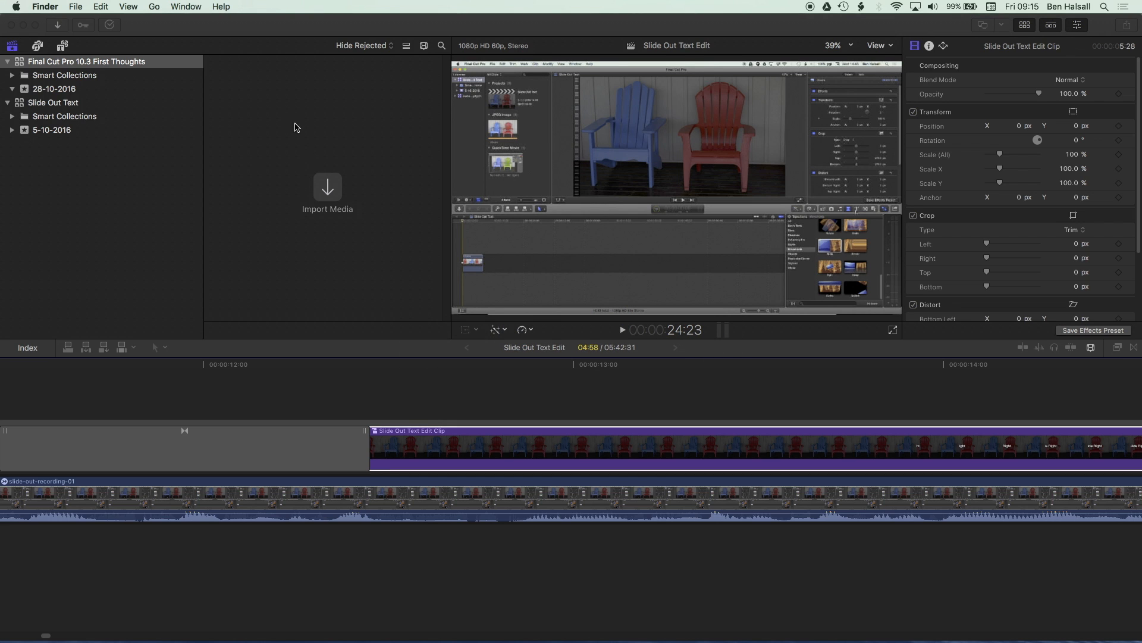
pyautogui.press('super+shift+o')
pyautogui.scroll(-10, 336, 206)
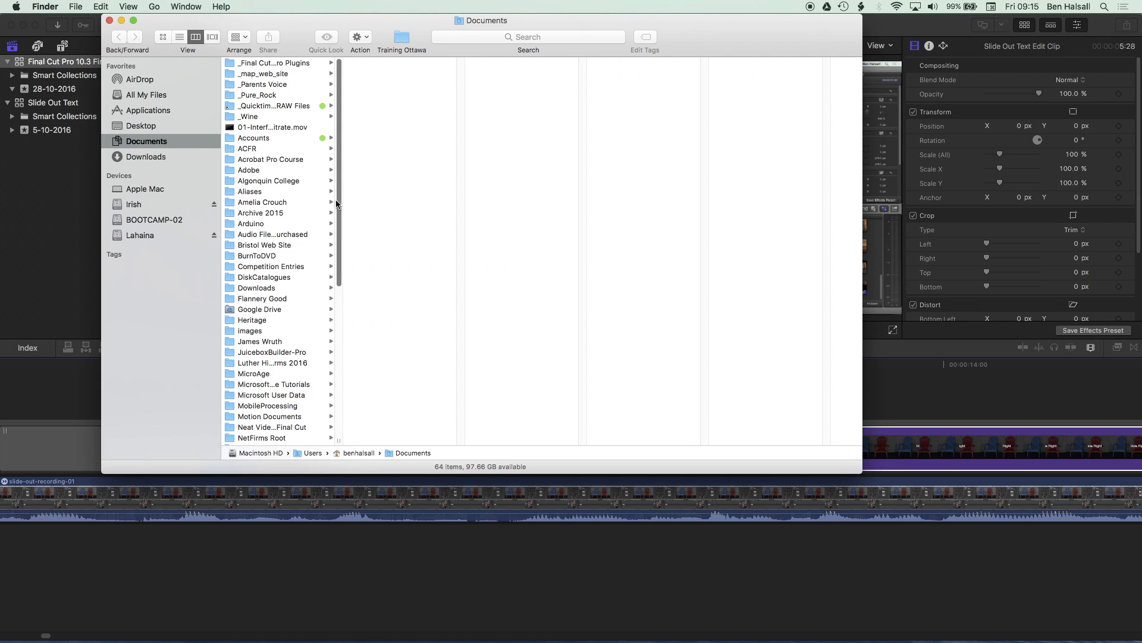
pyautogui.click(274, 344)
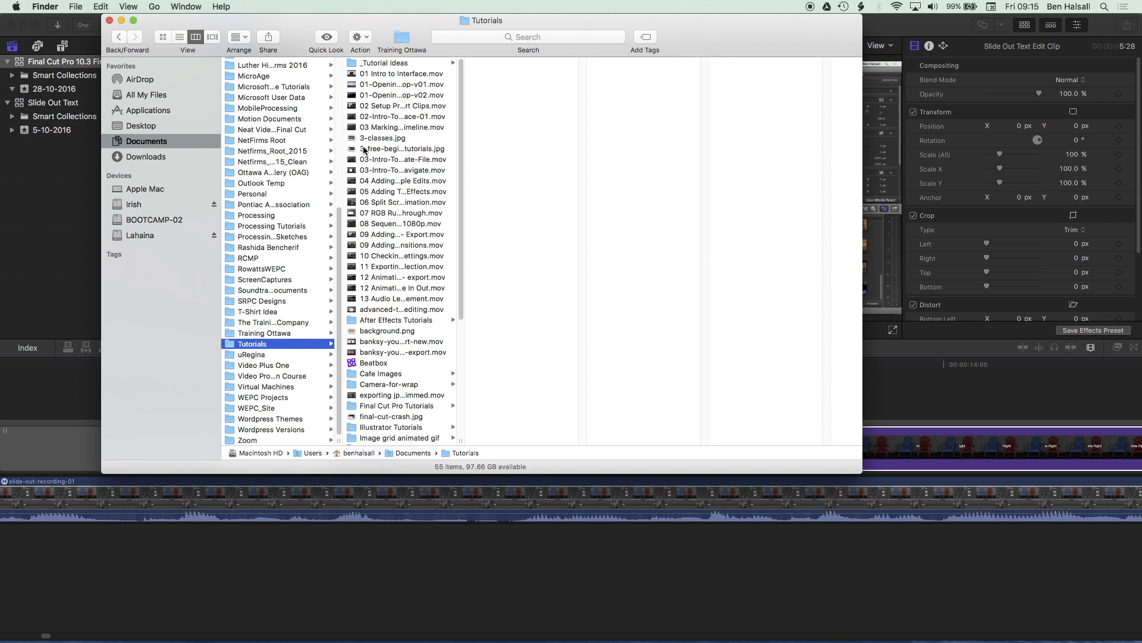
pyautogui.press('super+2')
pyautogui.click(331, 79)
pyautogui.press('super+Down')
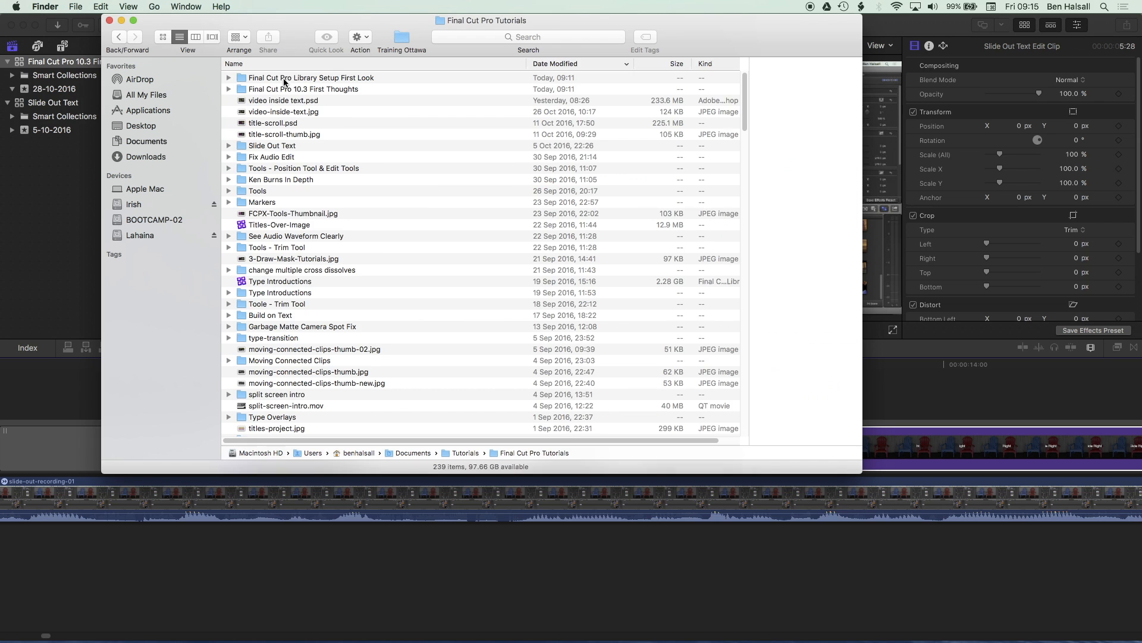
pyautogui.doubleClick(278, 91)
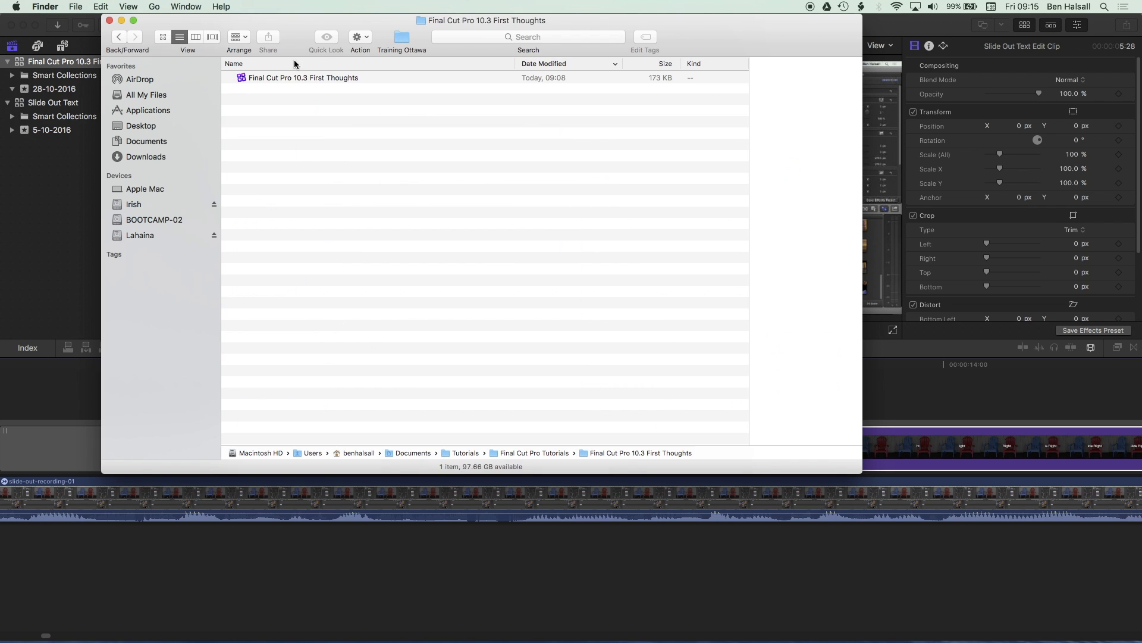
# - Drag the Final Cut 10.3 First Thoughts Recording file into the 28-10-2016 event of the library
pyautogui.moveTo(294, 20); pyautogui.dragTo(617, 21)
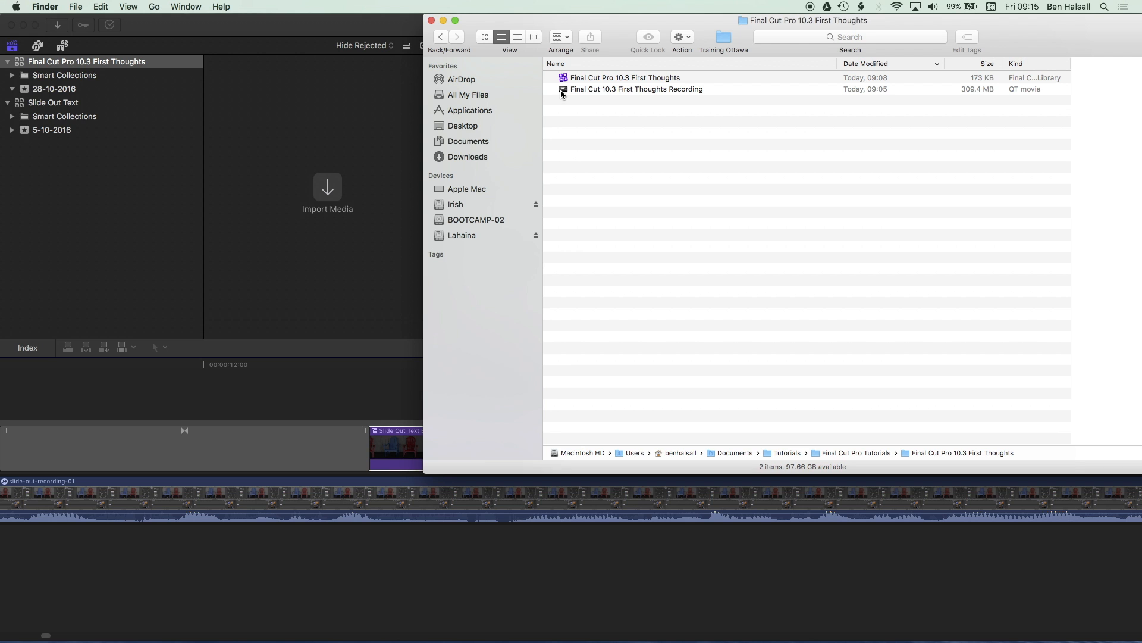
pyautogui.moveTo(561, 90); pyautogui.dragTo(63, 94)
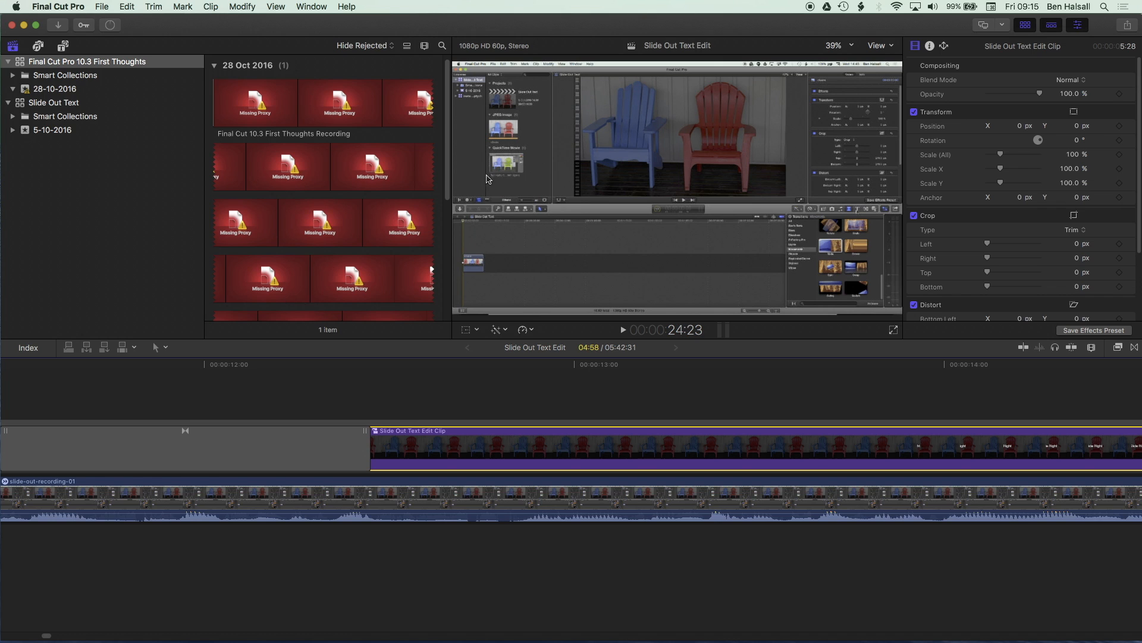
# - Switch the viewer media to Optimized/Original, then back to Proxy
pyautogui.click(889, 47)
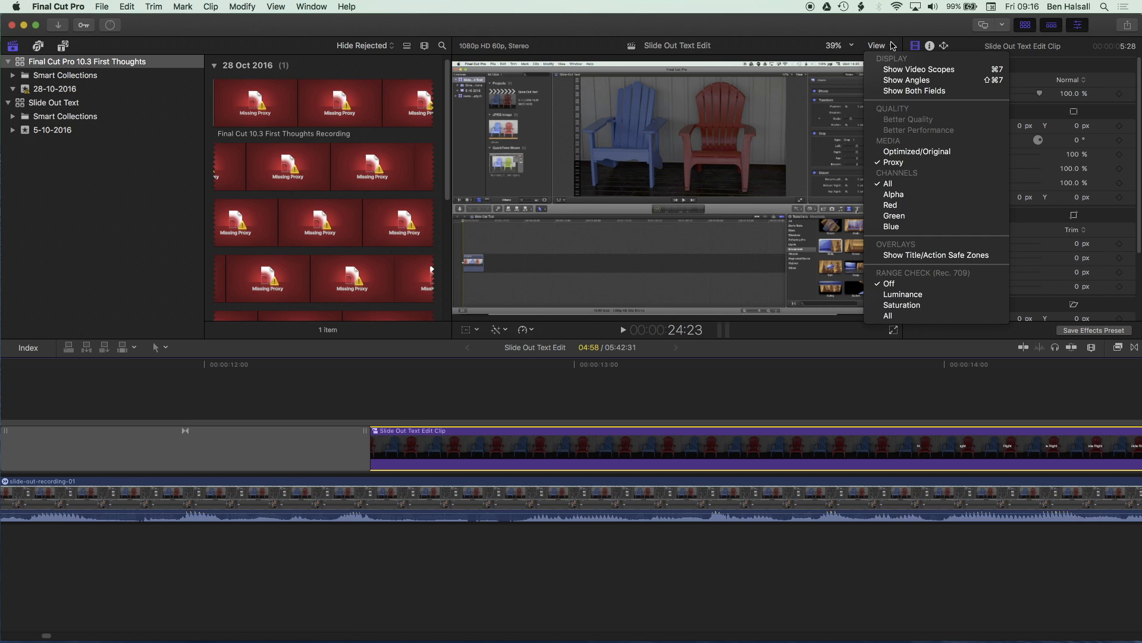
pyautogui.click(920, 156)
pyautogui.click(876, 46)
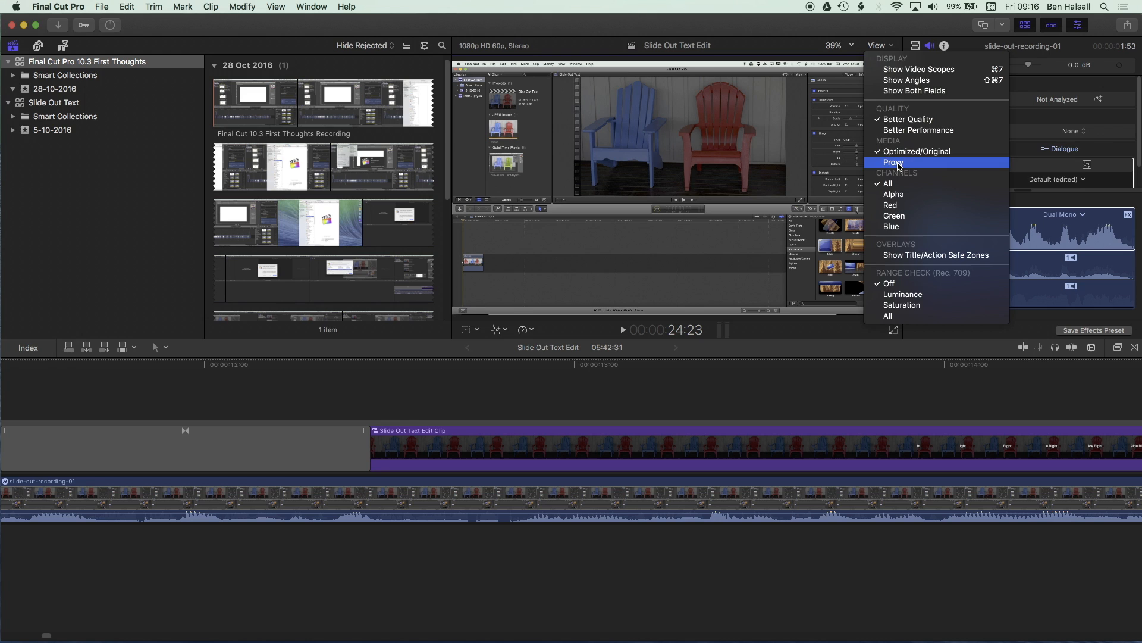
pyautogui.click(898, 163)
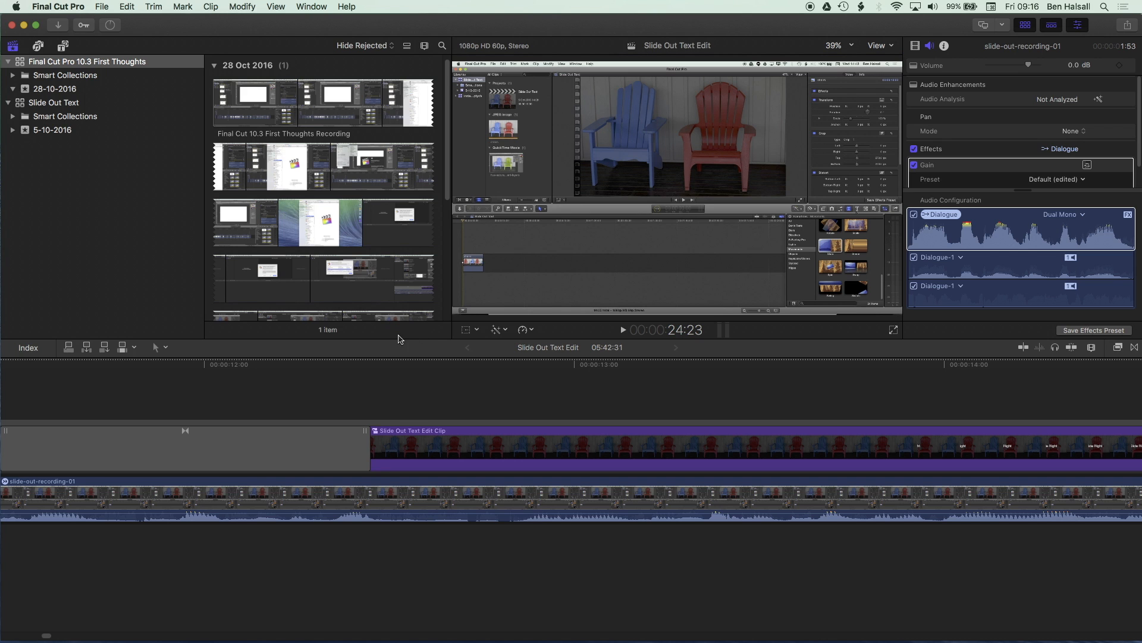
# - Select the recording clip and zoom the browser filmstrip out to a single thumbnail
pyautogui.click(339, 90)
pyautogui.press('super+minus')
pyautogui.press('super+minus')
pyautogui.press('super+minus')
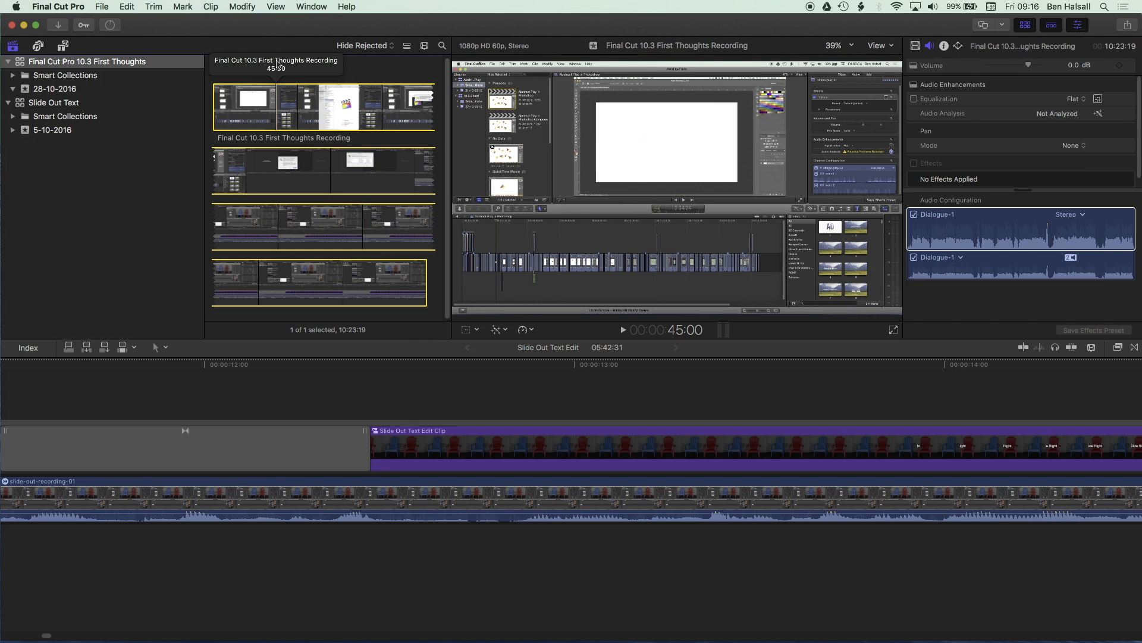
pyautogui.press('super+minus')
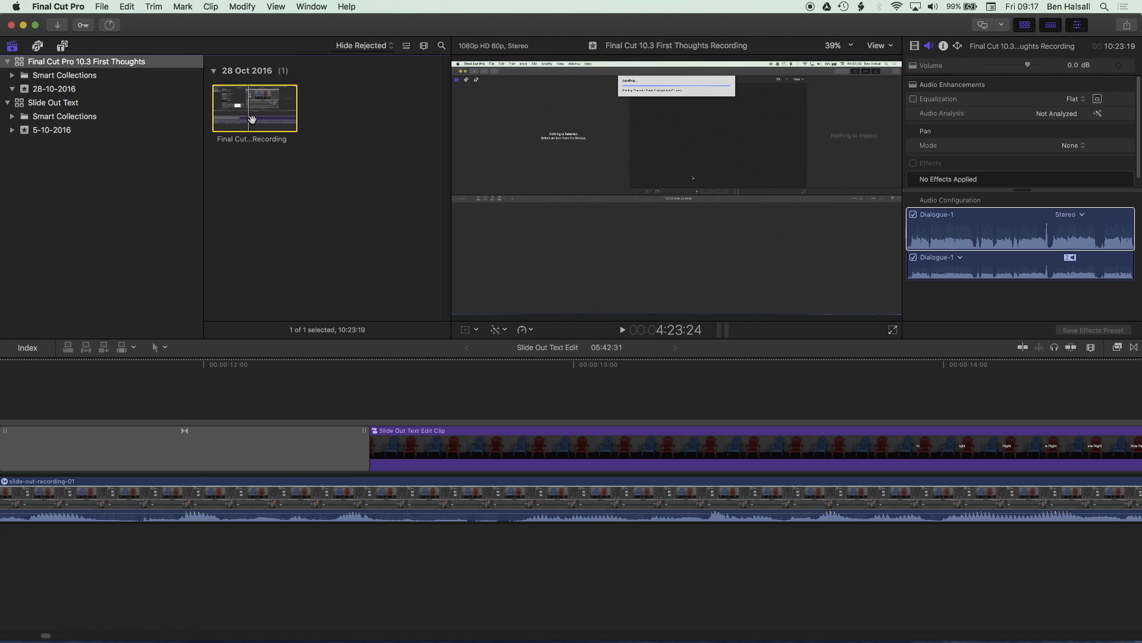
# - Shrink the clip thumbnail size slightly in the clip appearance settings and review the Group By options
pyautogui.click(425, 49)
pyautogui.moveTo(427, 76)
pyautogui.mouseDown()
pyautogui.moveTo(486, 76)
pyautogui.moveTo(391, 80)
pyautogui.moveTo(465, 78)
pyautogui.moveTo(396, 80)
pyautogui.moveTo(431, 80)
pyautogui.moveTo(404, 77)
pyautogui.moveTo(416, 94)
pyautogui.moveTo(476, 95)
pyautogui.moveTo(382, 95)
pyautogui.moveTo(419, 75)
pyautogui.mouseUp()
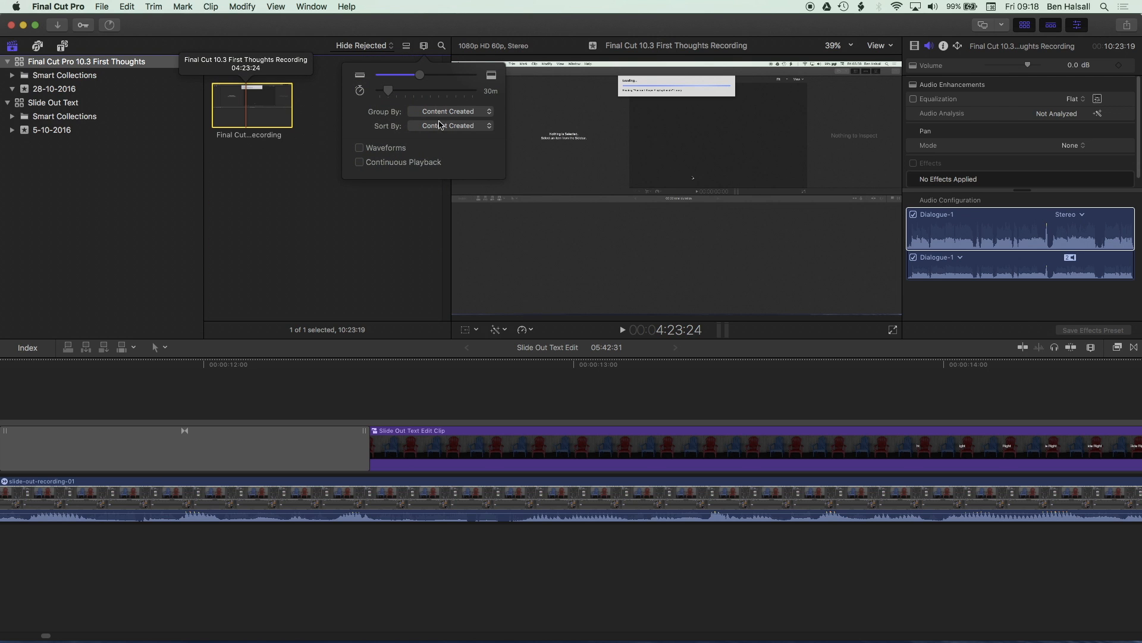
pyautogui.click(453, 114)
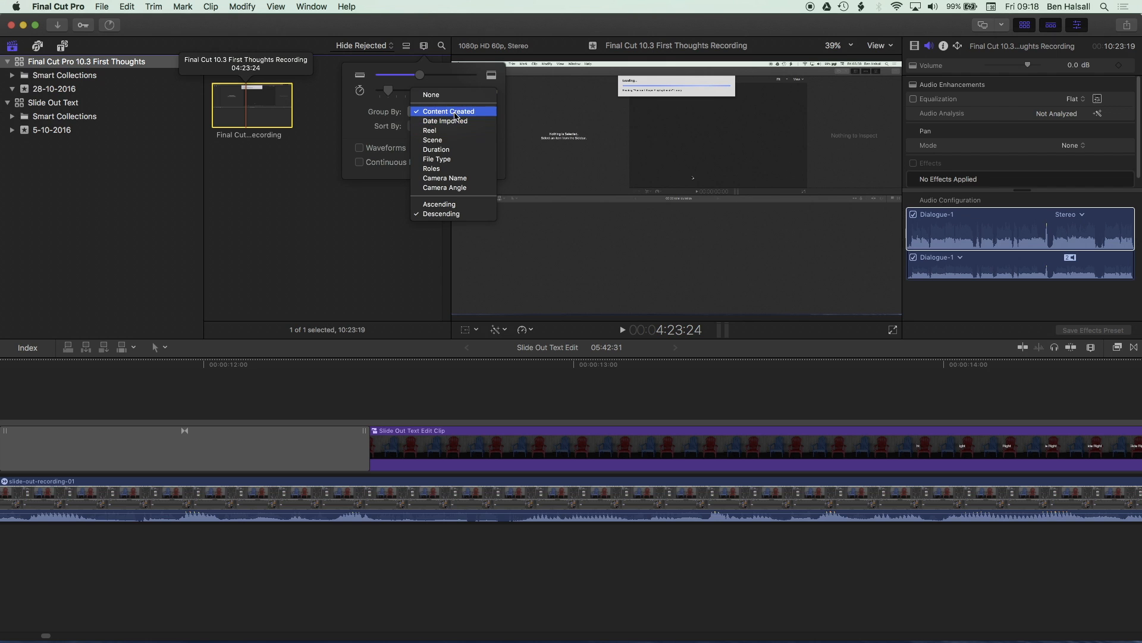
pyautogui.click(374, 131)
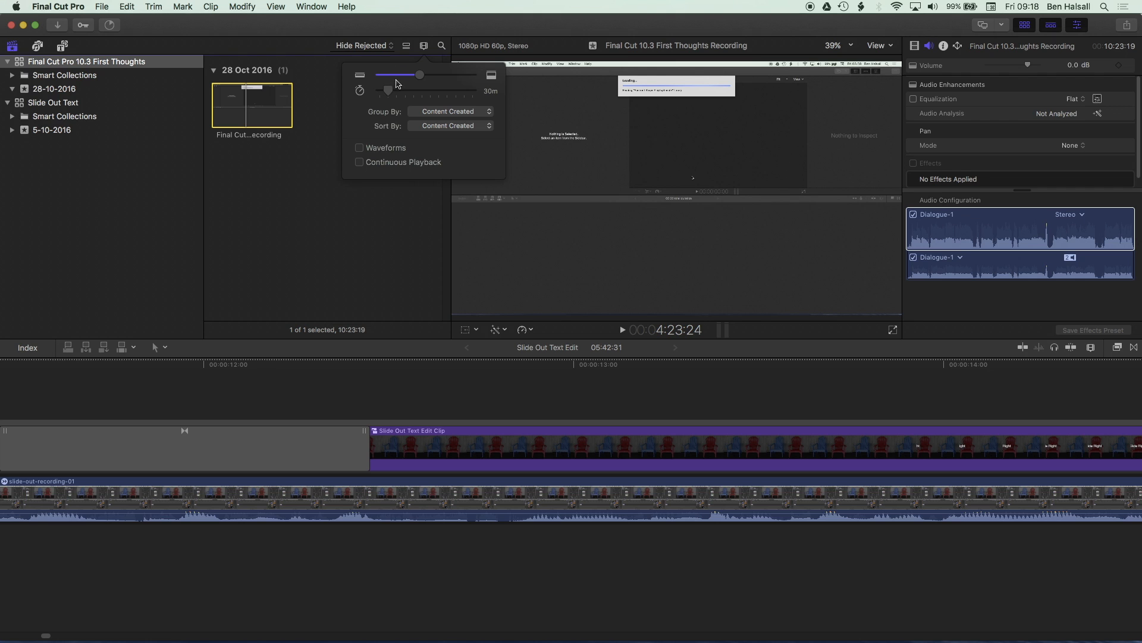
pyautogui.click(423, 47)
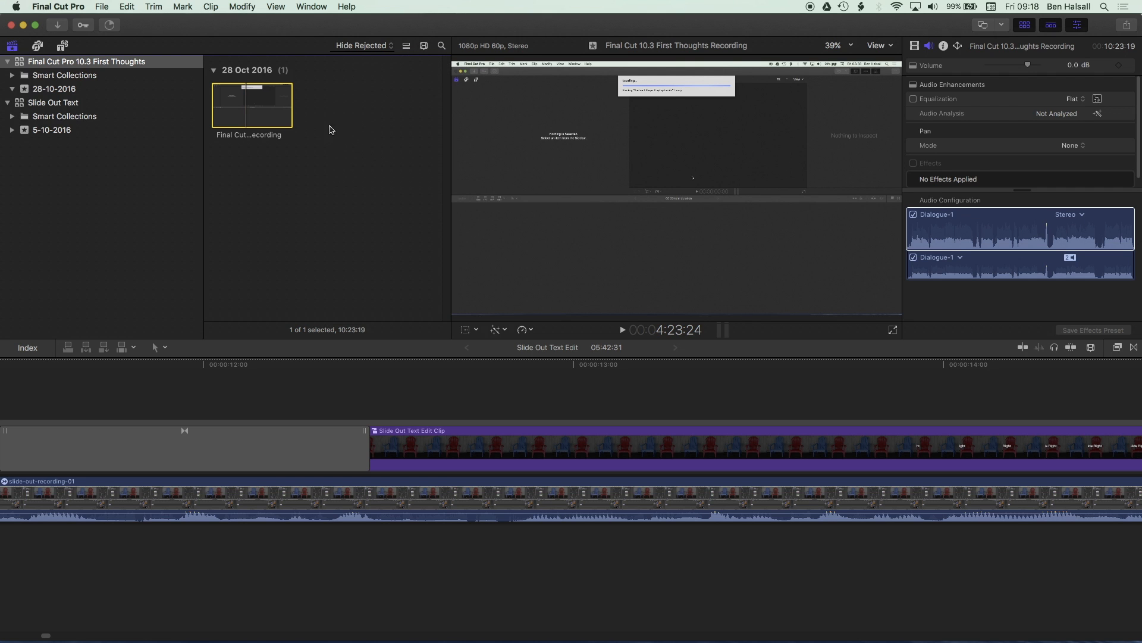
# - Create a new project named Final Cut Pro 10.3 First Thoughts
pyautogui.click(102, 6)
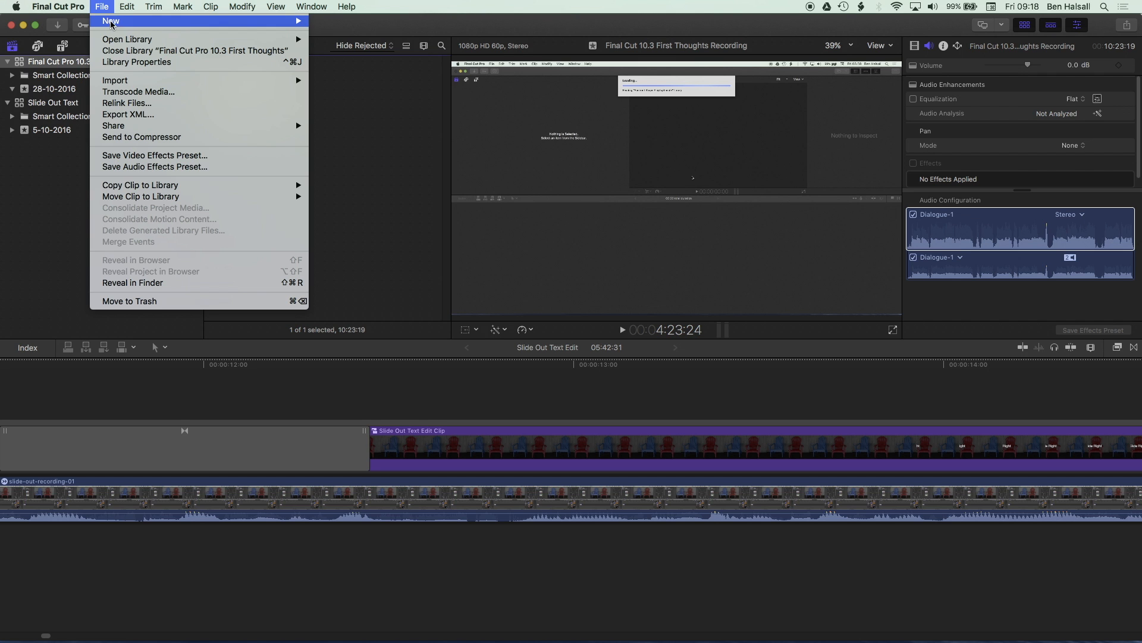
pyautogui.moveTo(291, 26)
pyautogui.click(337, 24)
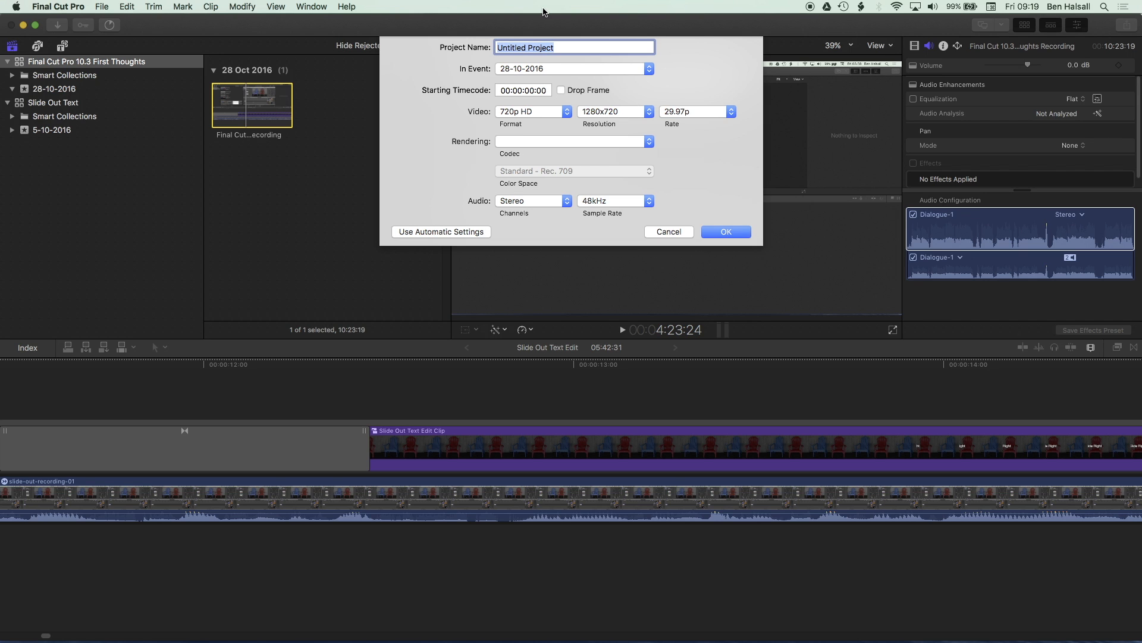
pyautogui.write('Final Cut Pro 10.3 First Thoughts')
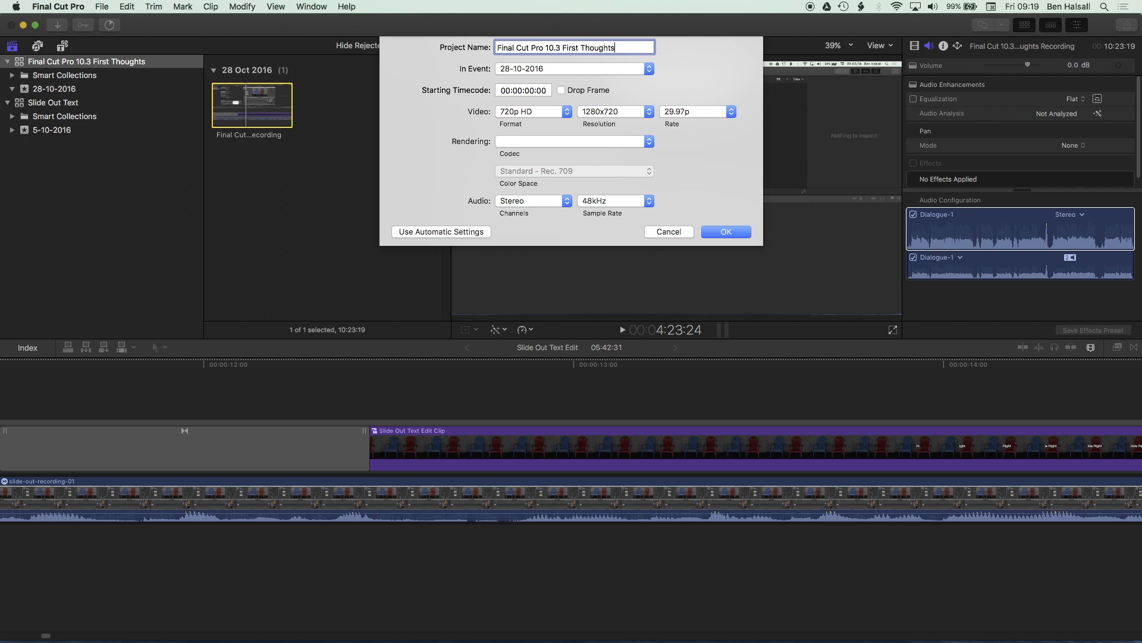
# - Set the project video format to 1080p HD and the rendering codec to Apple ProRes 422, then create it
pyautogui.click(552, 112)
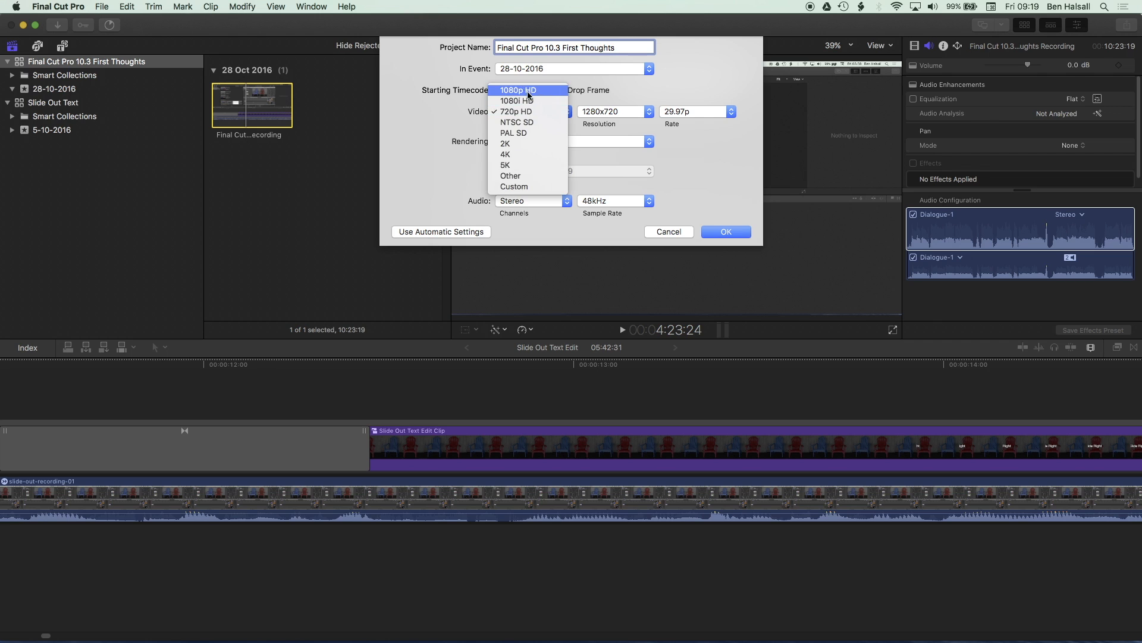
pyautogui.click(534, 92)
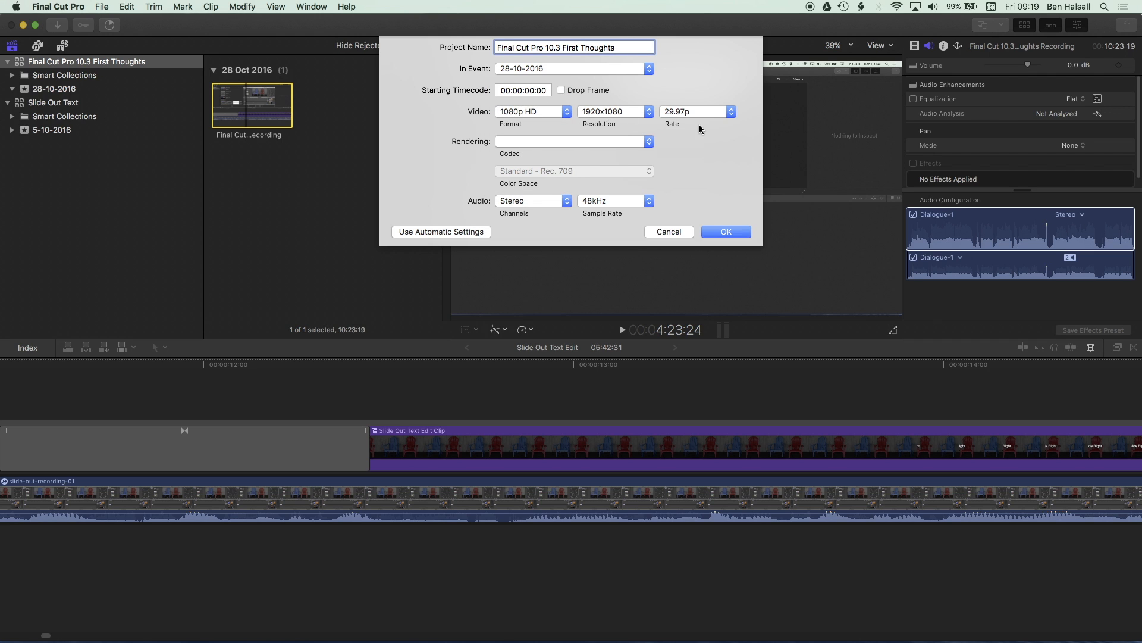
pyautogui.click(616, 142)
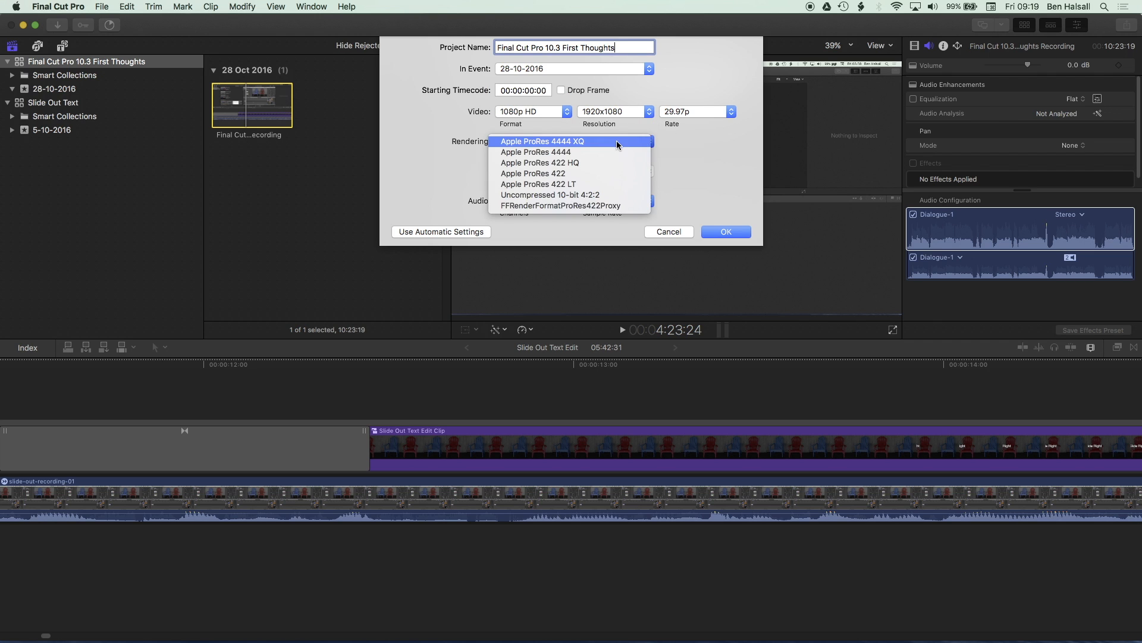
pyautogui.click(569, 173)
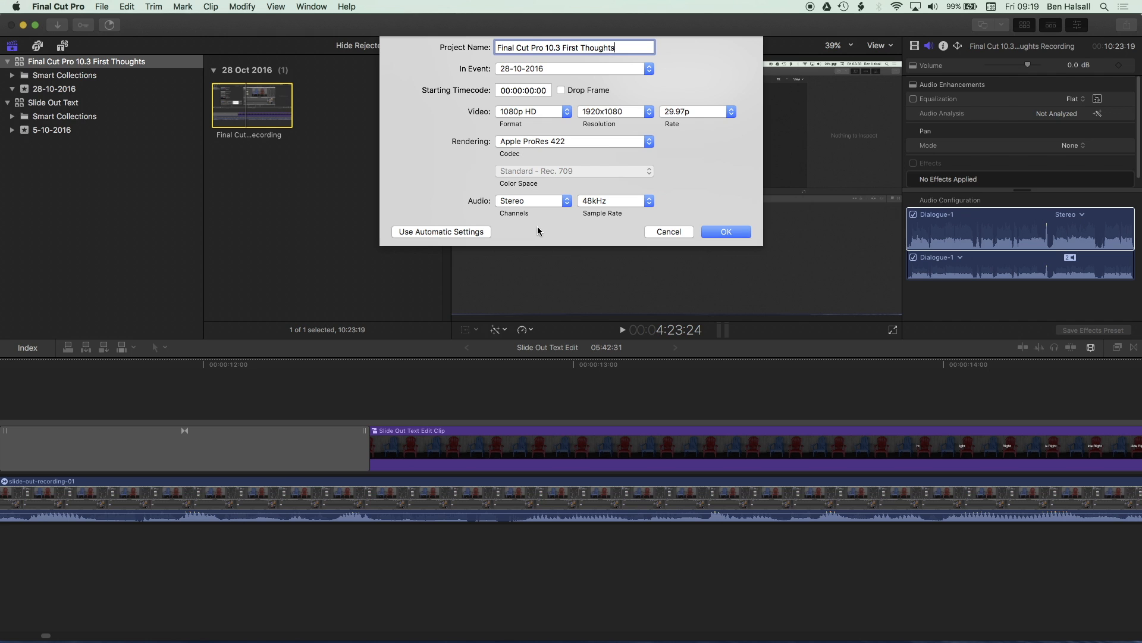
pyautogui.click(709, 236)
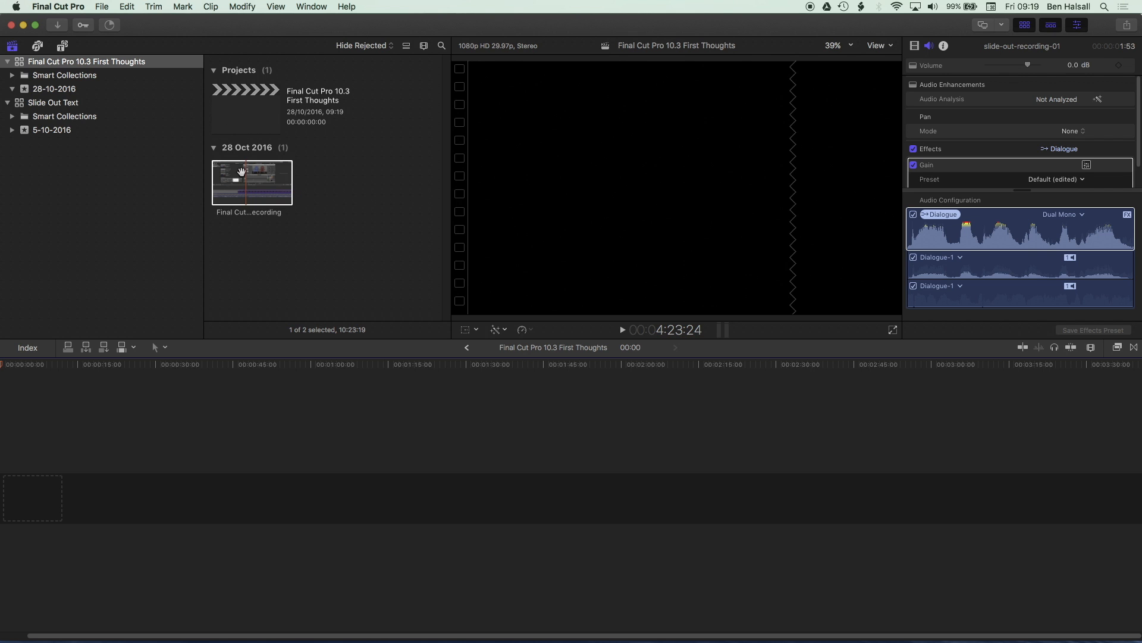
# - Add the screen recording clip from the browser into the new project's timeline
pyautogui.click(262, 193)
pyautogui.moveTo(262, 193); pyautogui.dragTo(88, 438)
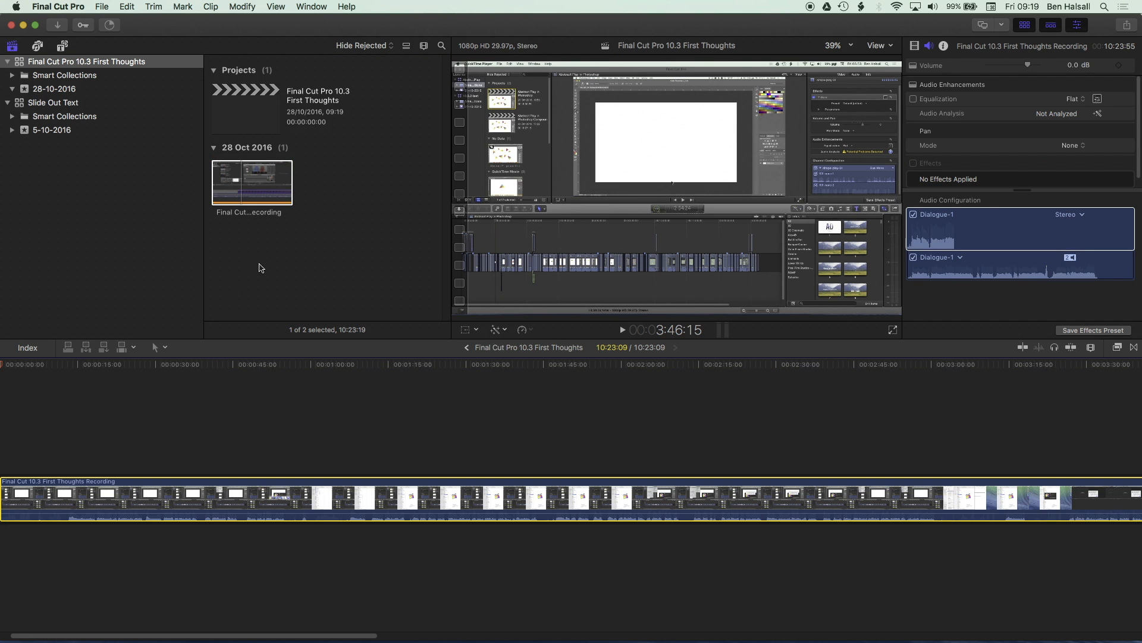
pyautogui.click(260, 273)
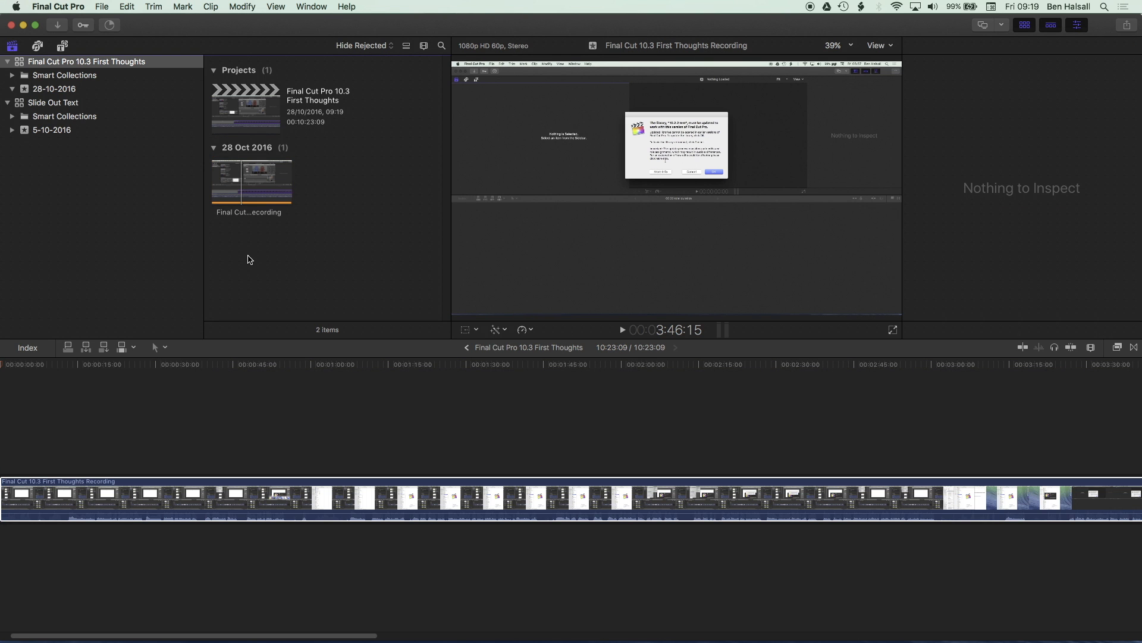
# - Transcode the recording clip to create proxy media
pyautogui.click(241, 182)
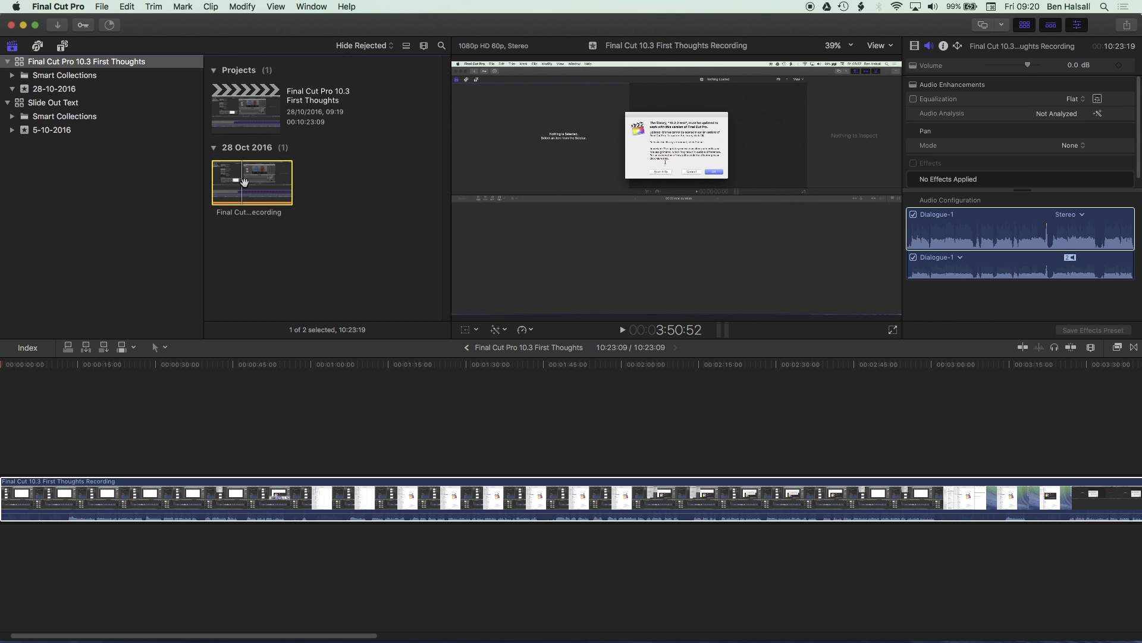
pyautogui.rightClick(246, 181)
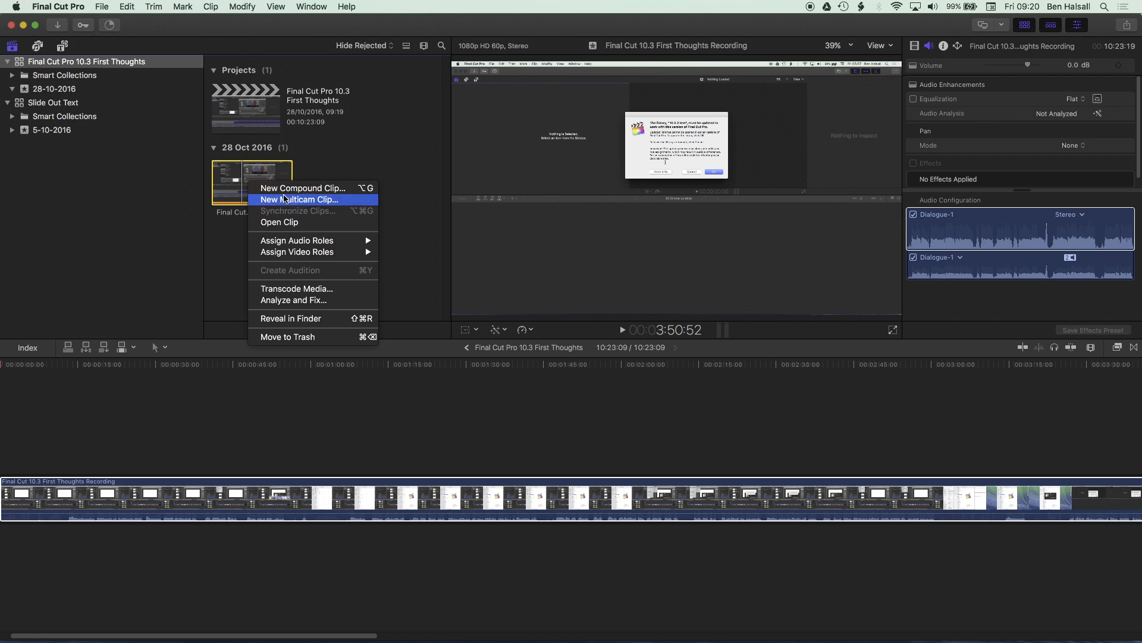
pyautogui.click(296, 289)
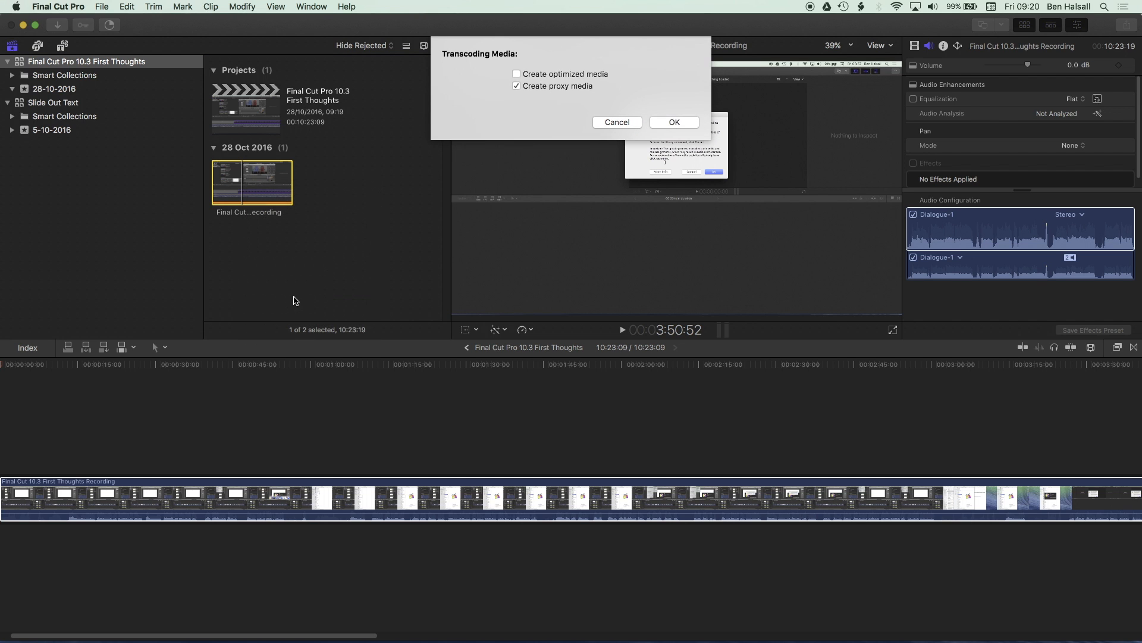
pyautogui.click(687, 122)
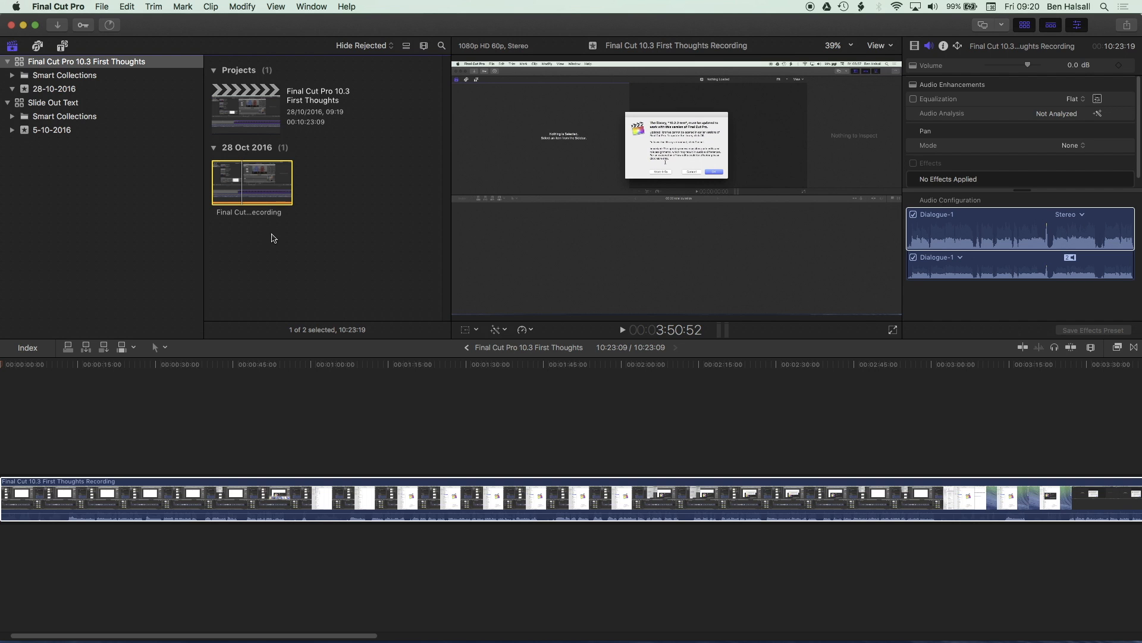
# - Open the Background Tasks window and expand Transcoding and Analysis to check the transcoding progress
pyautogui.click(109, 27)
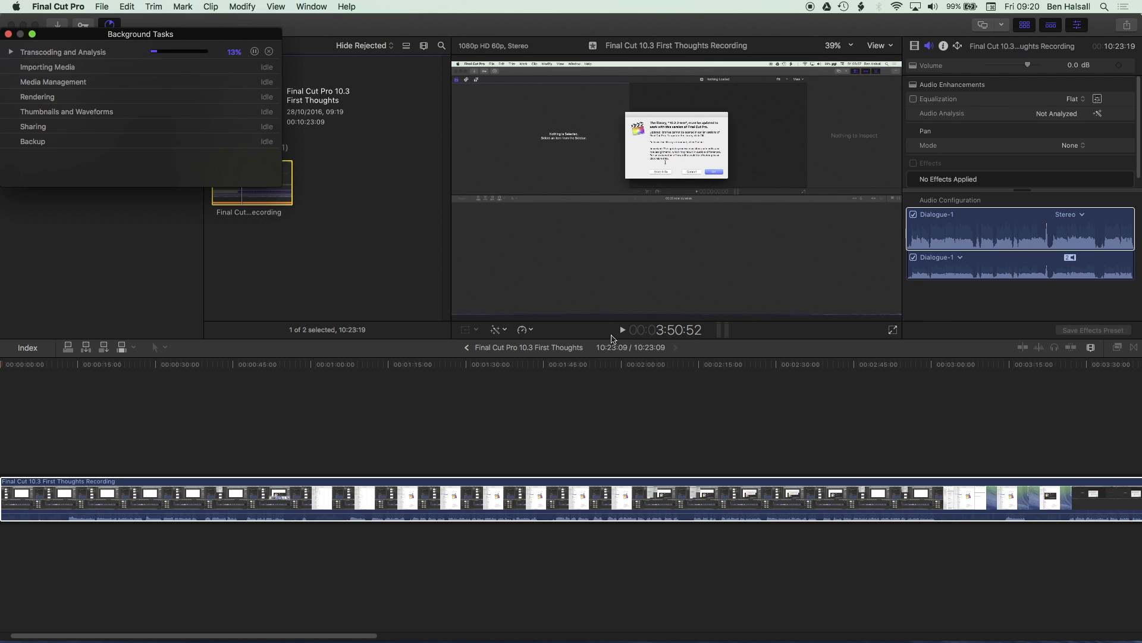
pyautogui.moveTo(115, 35); pyautogui.dragTo(117, 49)
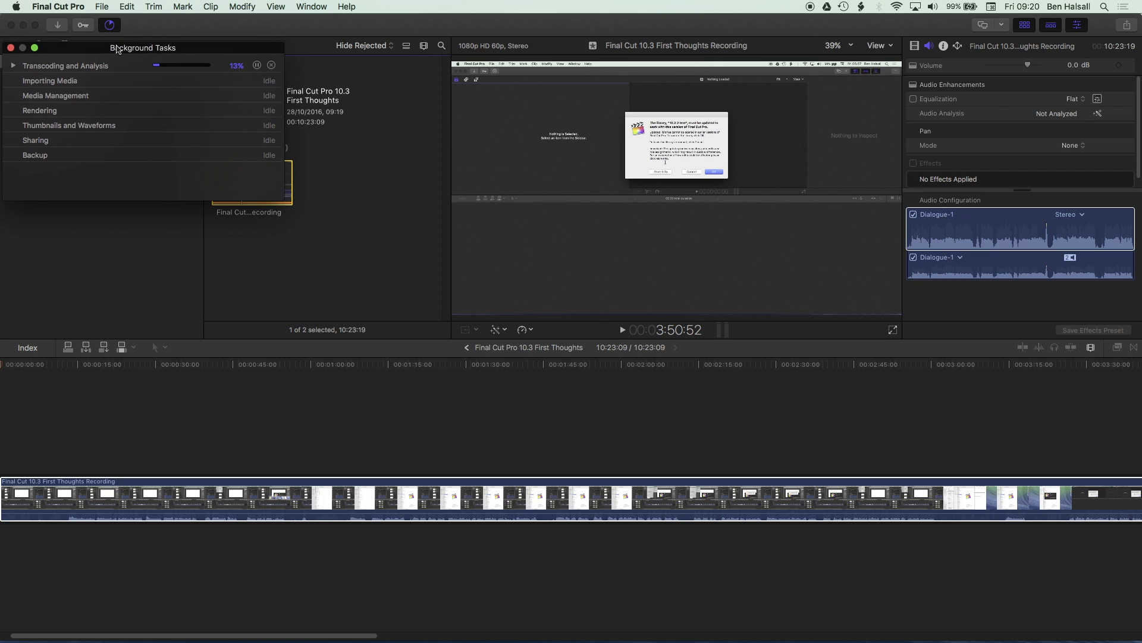
pyautogui.click(13, 66)
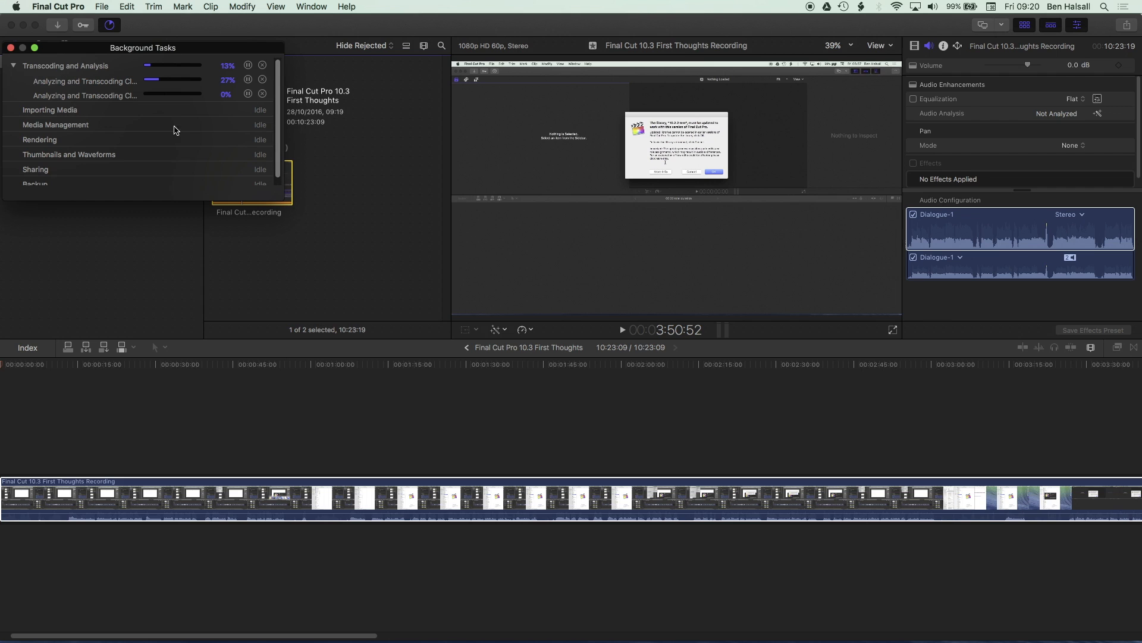